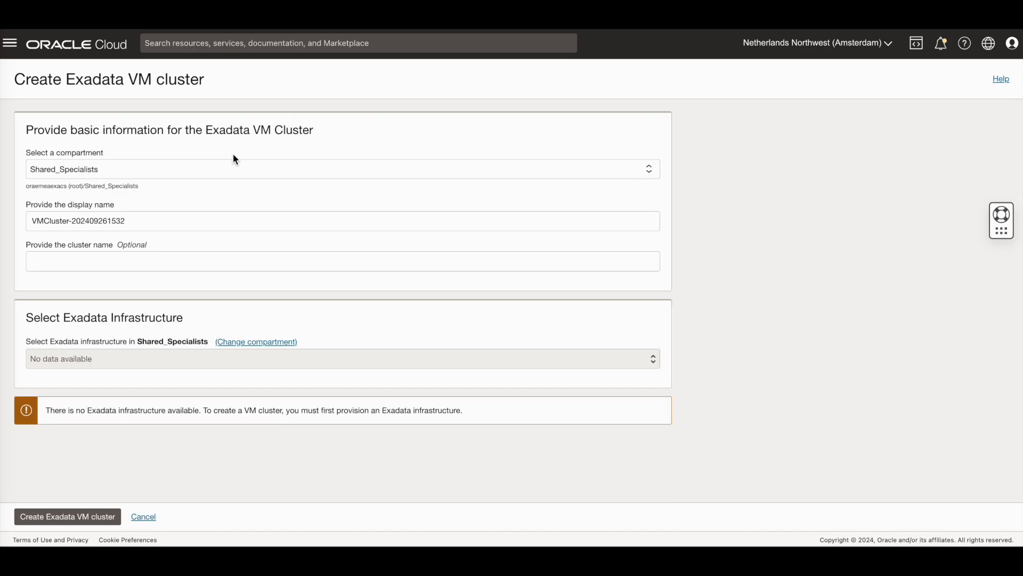
Step: Name the VM cluster EmeaExaCS_X9_Ams_ExaCluster2 with cluster name amswxaclus2
left_click_drag(148, 218, 6, 223)
type("EmeaExaCS_X9_Ams_ExaCluster2")
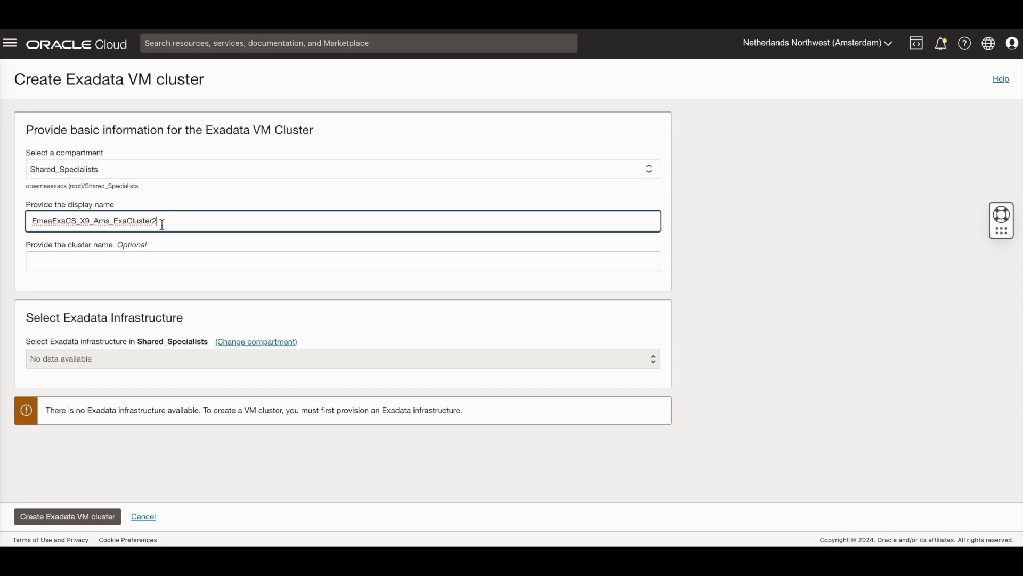
left_click(131, 262)
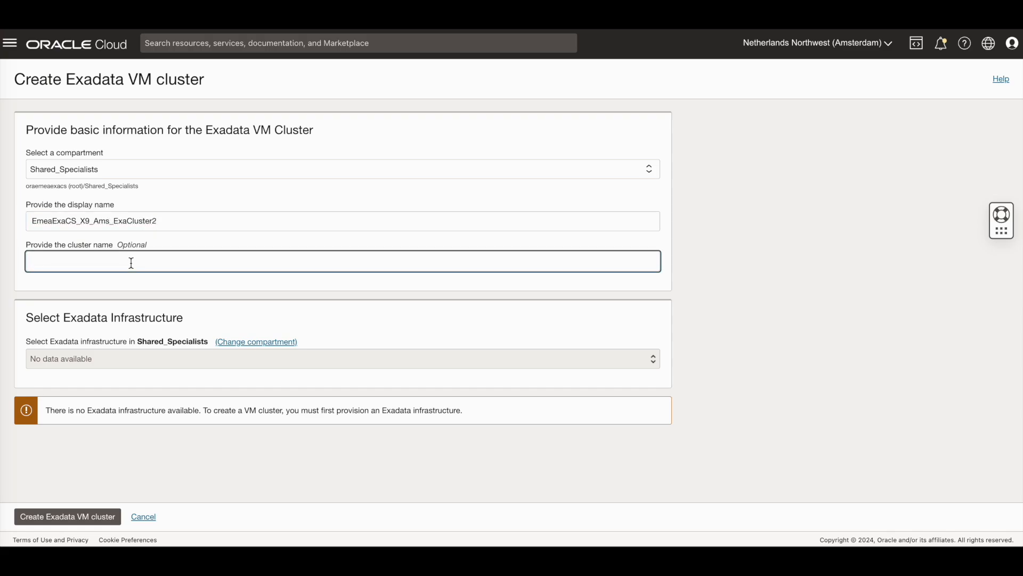
type("amswxaclus")
type("2")
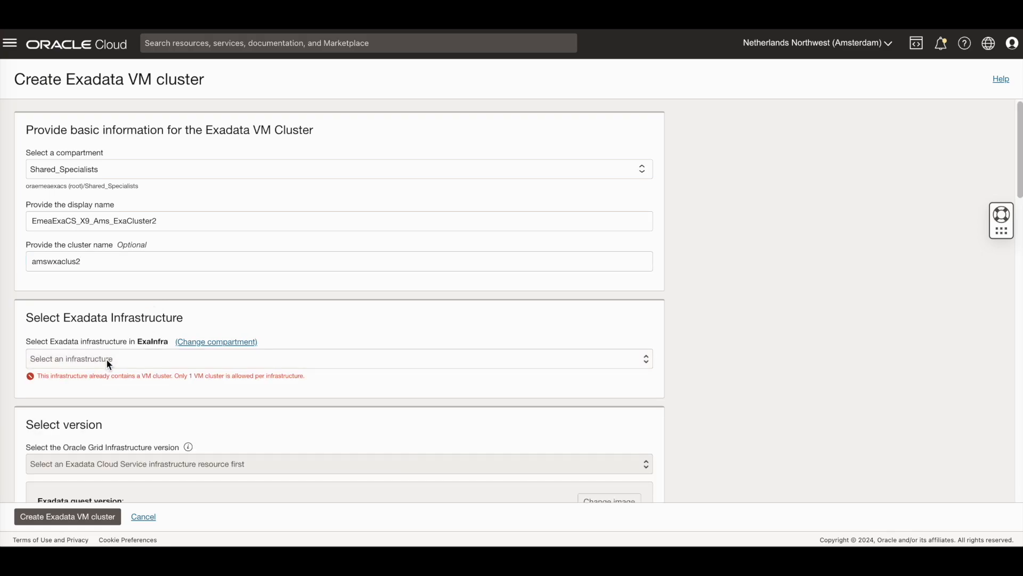
Step: Place the cluster on EmeaExaCS_Infra2_X9 with Grid Infrastructure 23ai and bring up guest image choices
left_click(107, 358)
left_click(97, 372)
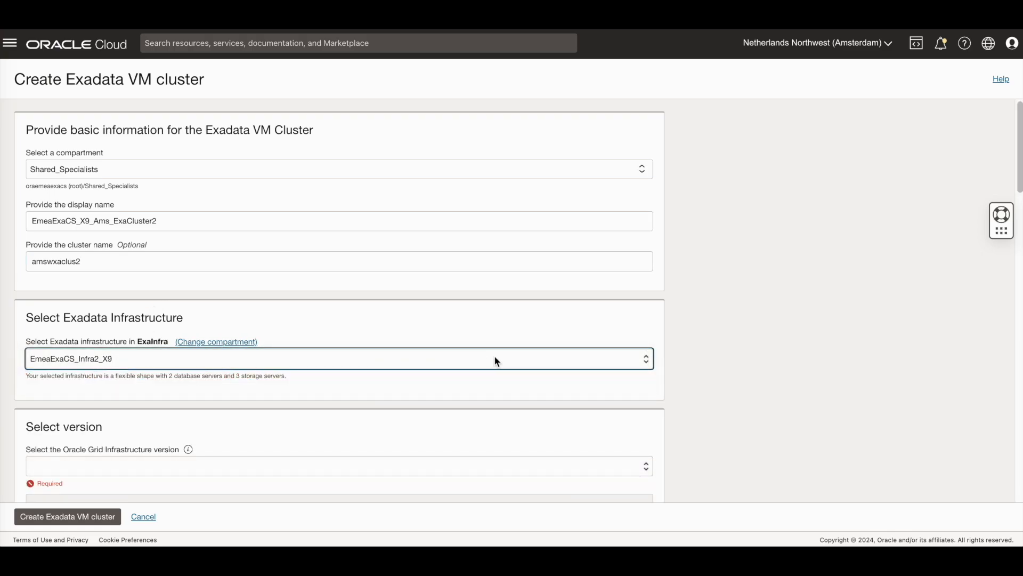
scroll(734, 373, "down", 4)
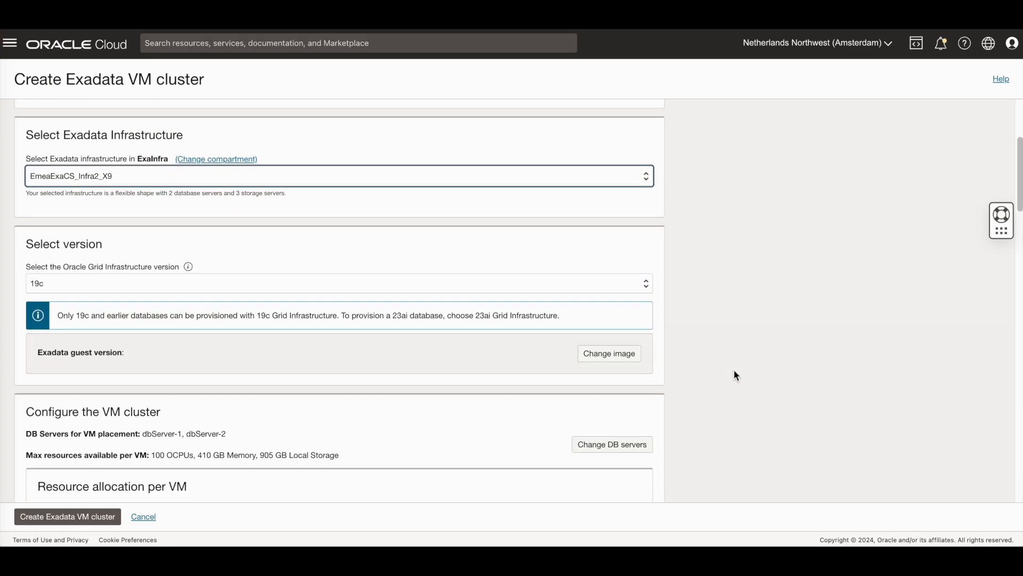
left_click(640, 278)
left_click(631, 267)
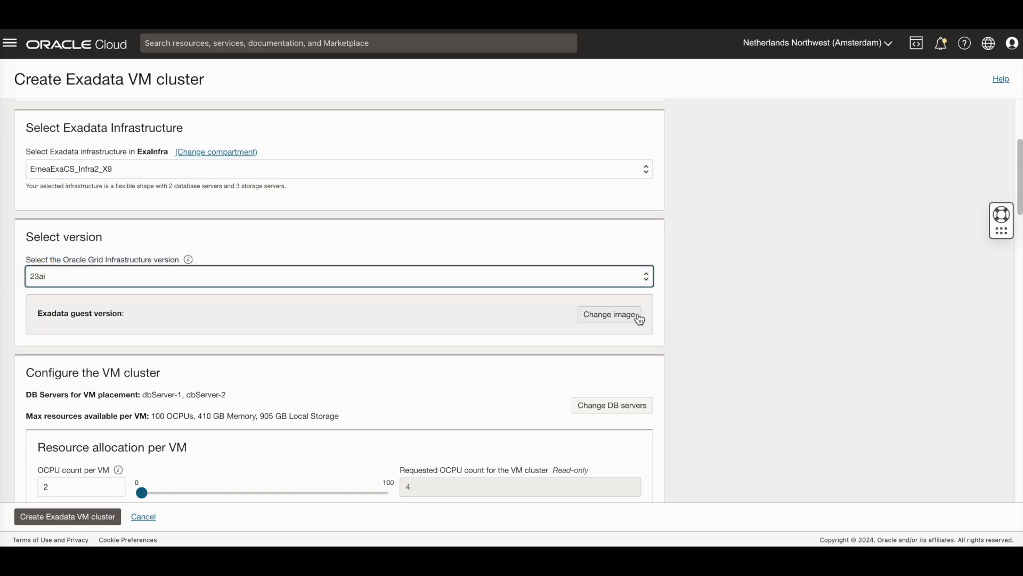
left_click(640, 317)
Step: Set the Exadata guest image to version 23.1.13.0.0.240410.1
left_click(378, 174)
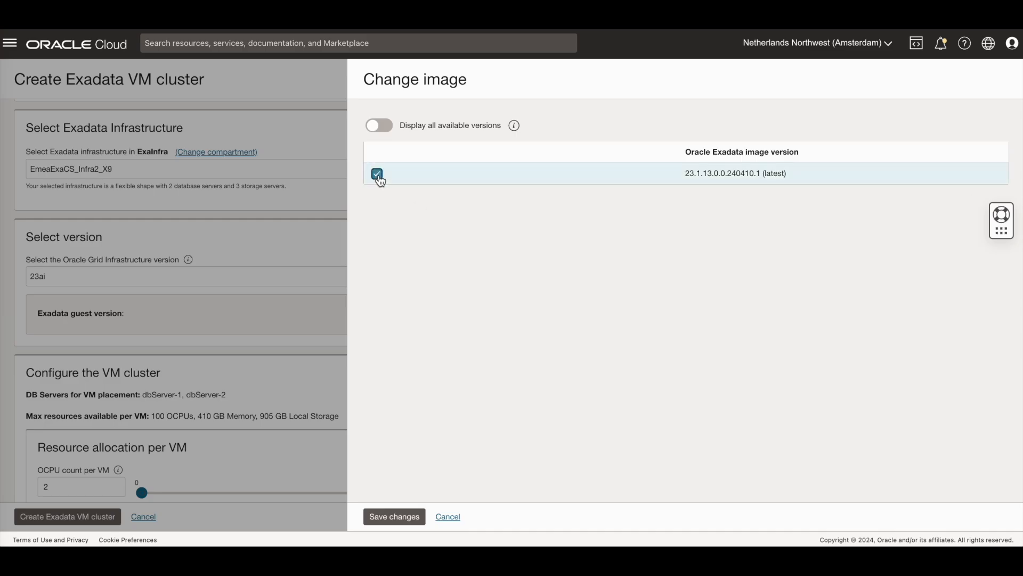
left_click(389, 126)
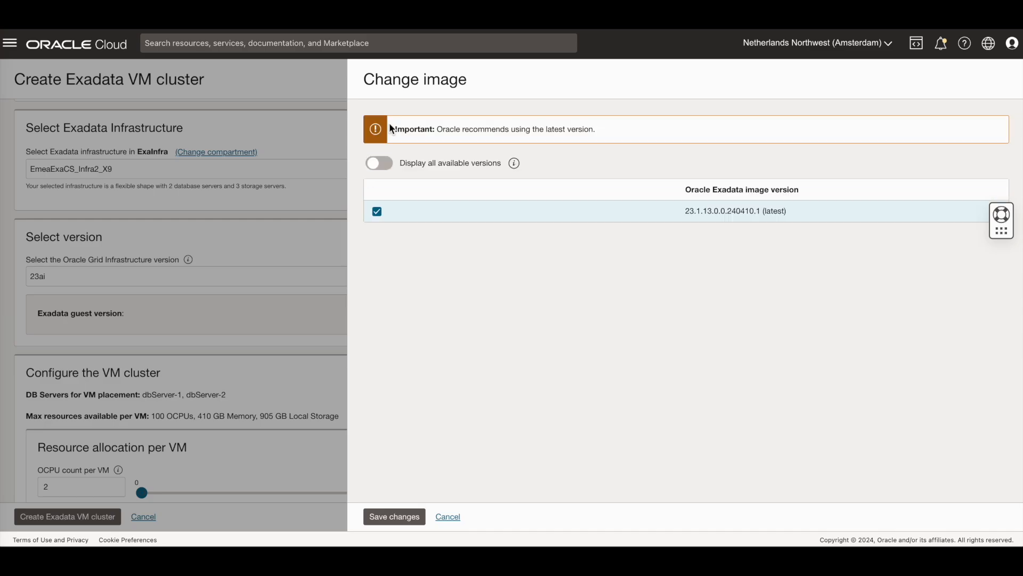
left_click(414, 517)
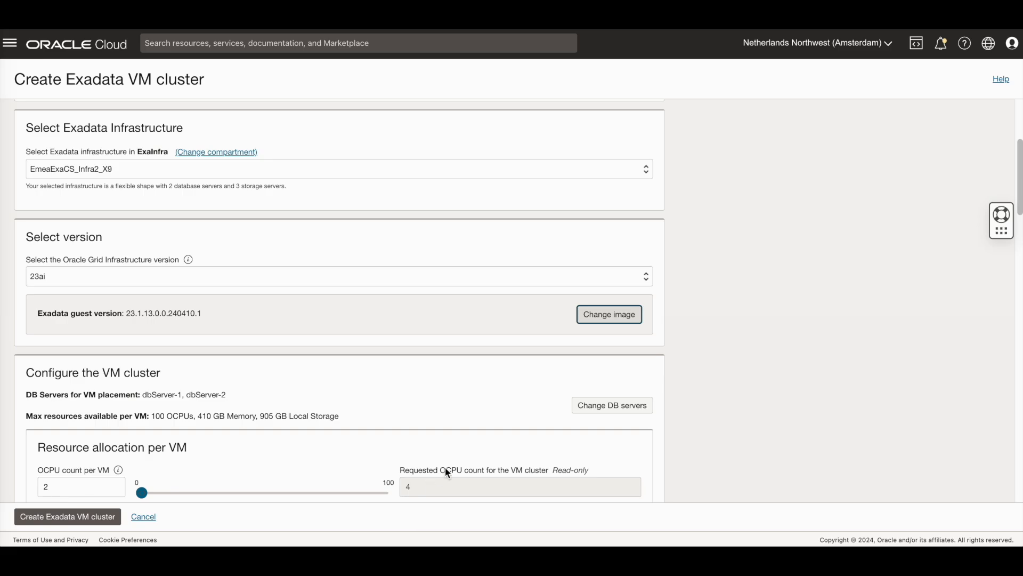
Step: Limit VM placement to dbServer-1 by deselecting dbServer-2
left_click(593, 414)
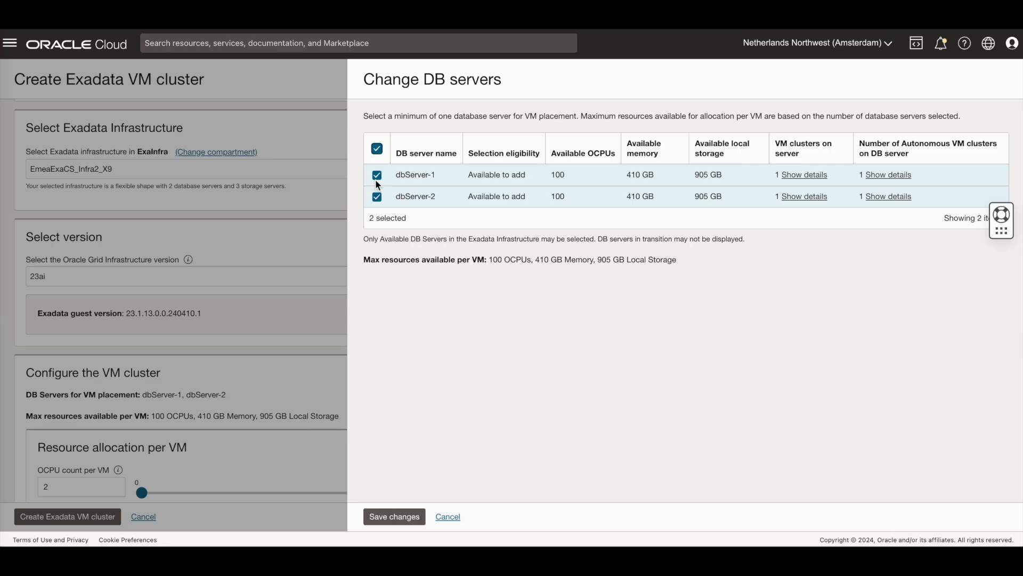
left_click(377, 199)
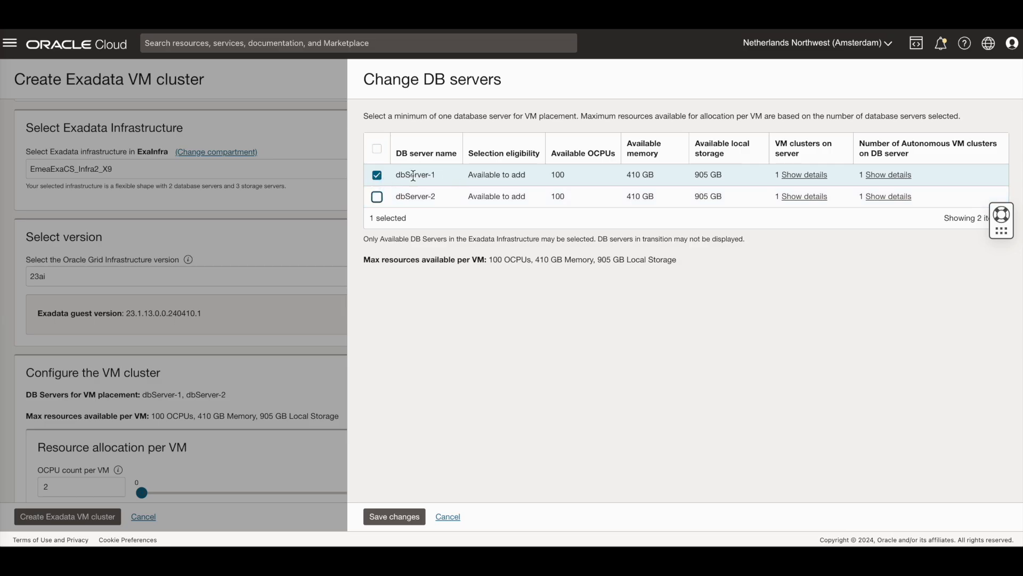
left_click(392, 517)
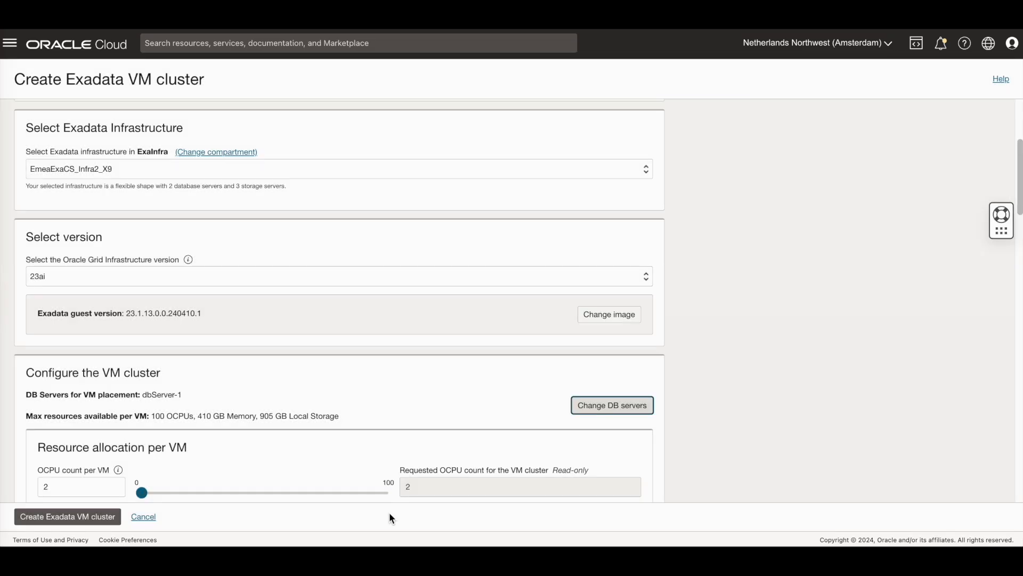
scroll(705, 403, "down", 5)
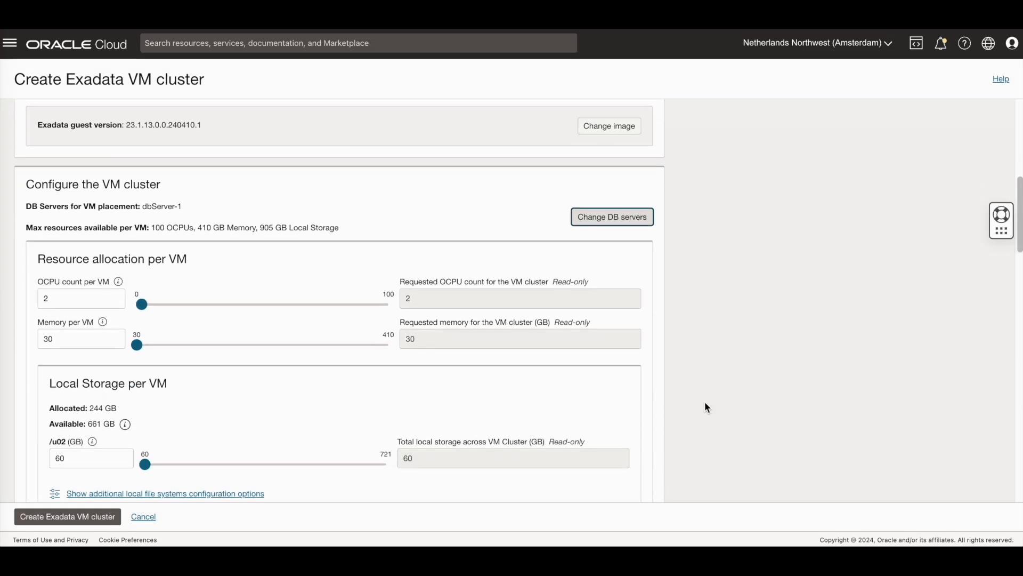
scroll(705, 403, "up", 1)
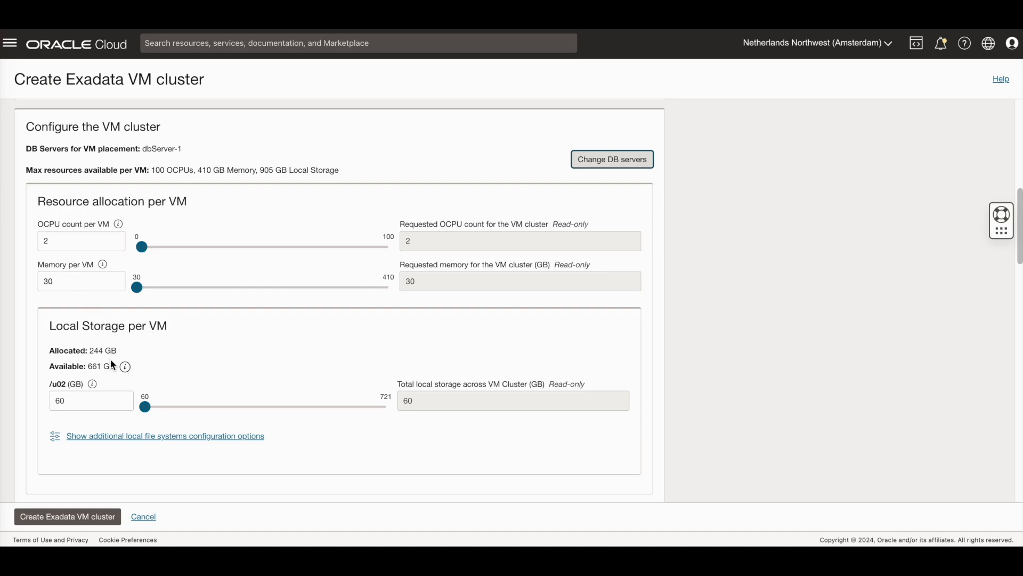
scroll(251, 406, "down", 1)
scroll(251, 407, "down", 5)
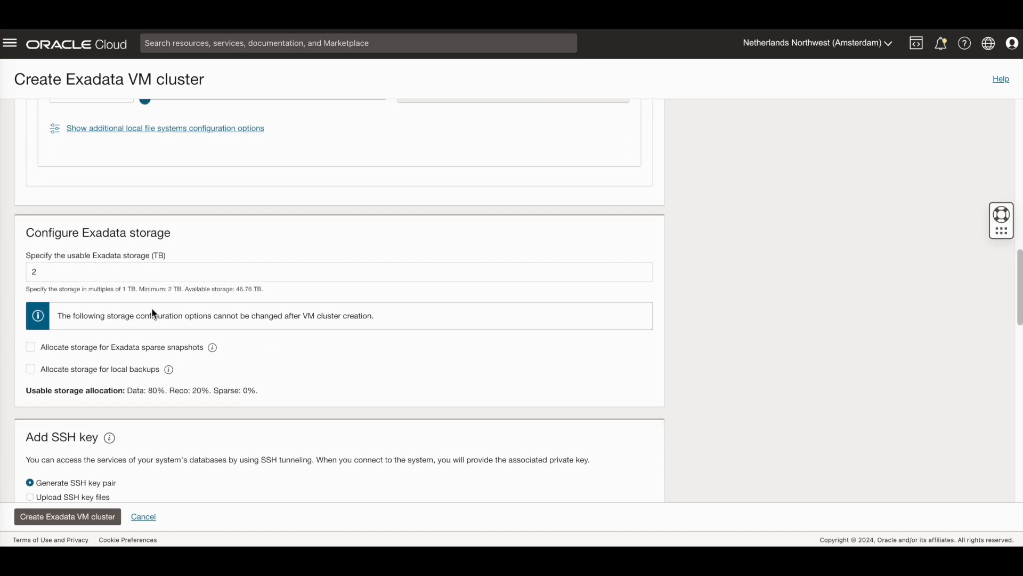
mouse_move(219, 350)
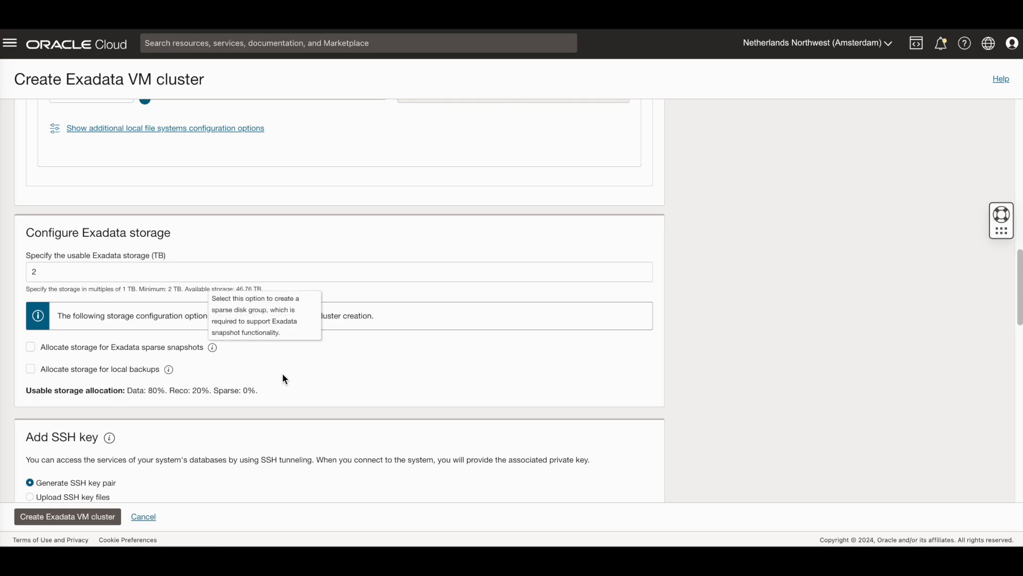
scroll(411, 384, "down", 2)
scroll(411, 385, "down", 2)
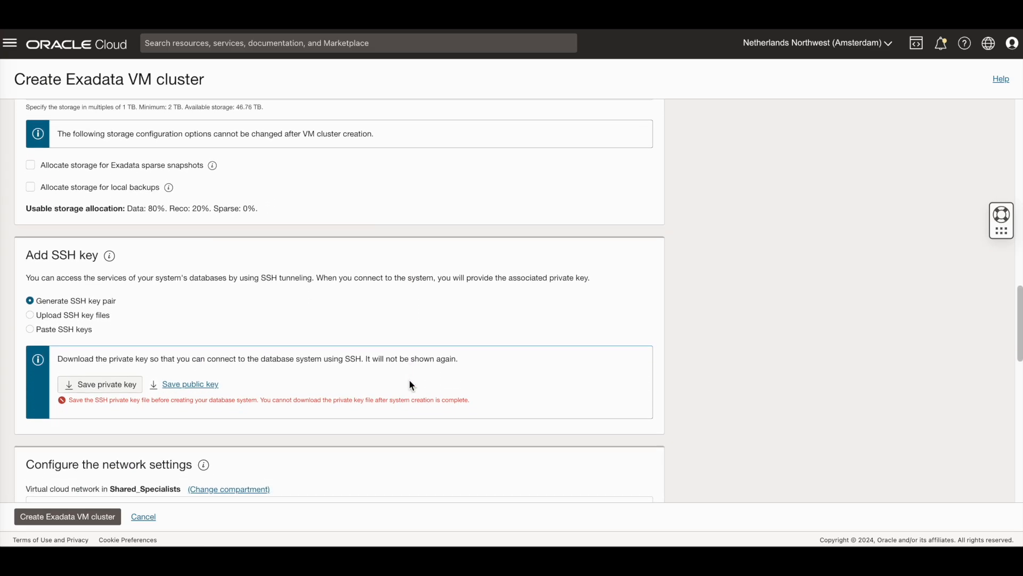
Step: Switch the SSH key source to uploading the jan29.key.pub file
left_click(30, 316)
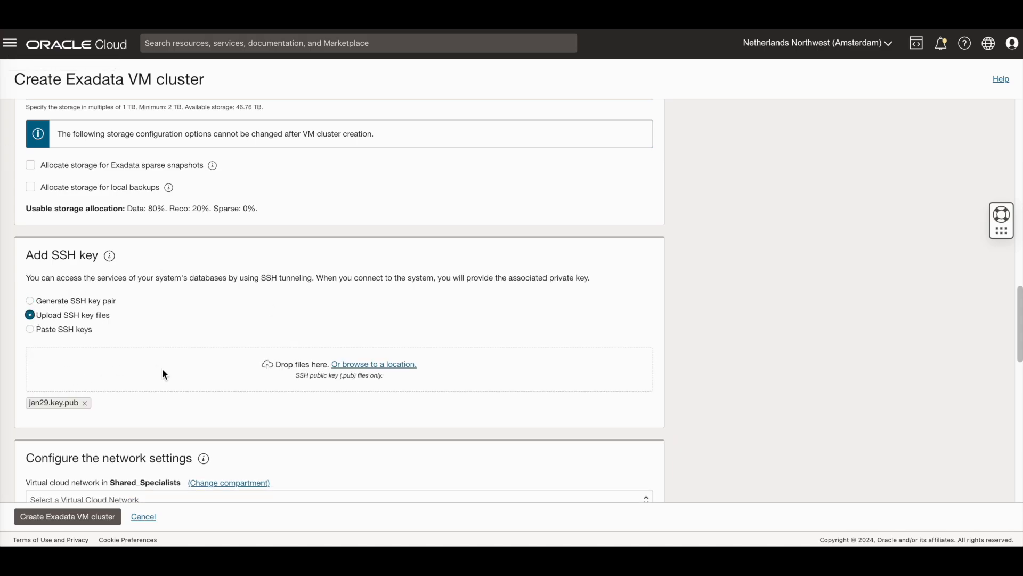
scroll(184, 385, "down", 5)
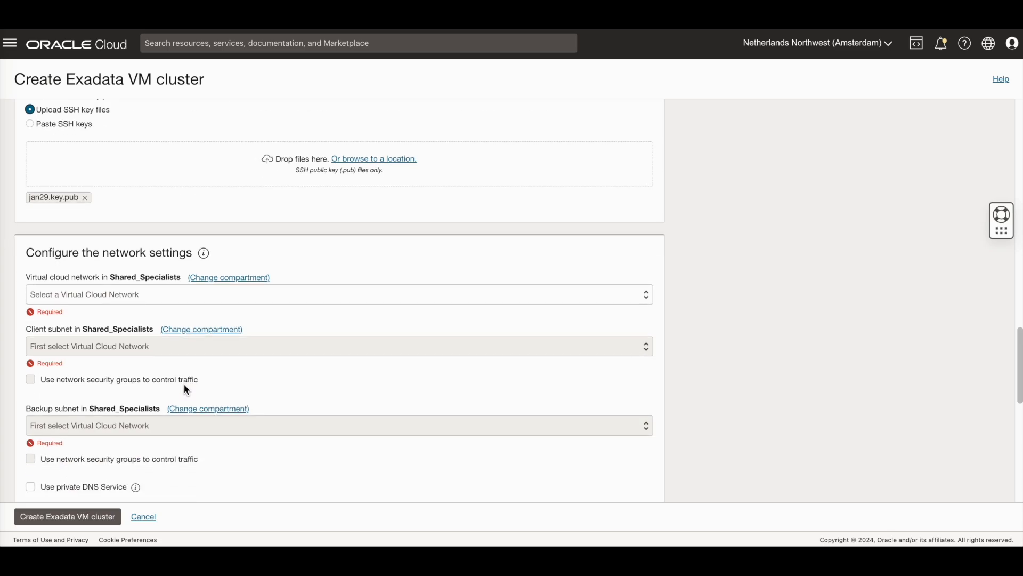
scroll(186, 389, "down", 1)
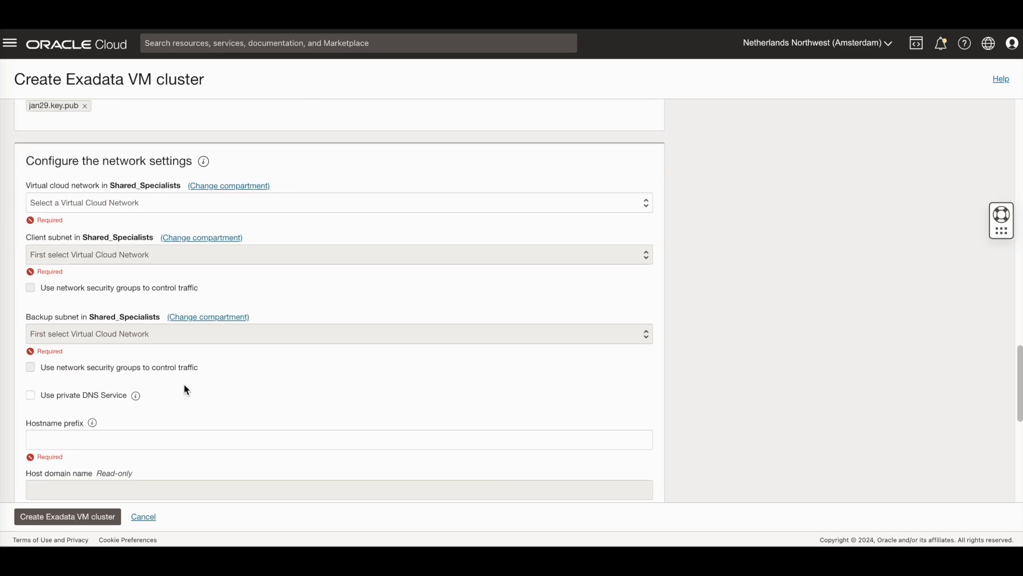
Step: Use VCN_ExaCS_Ams with its public subnet for clients and private subnet for backups
left_click(212, 204)
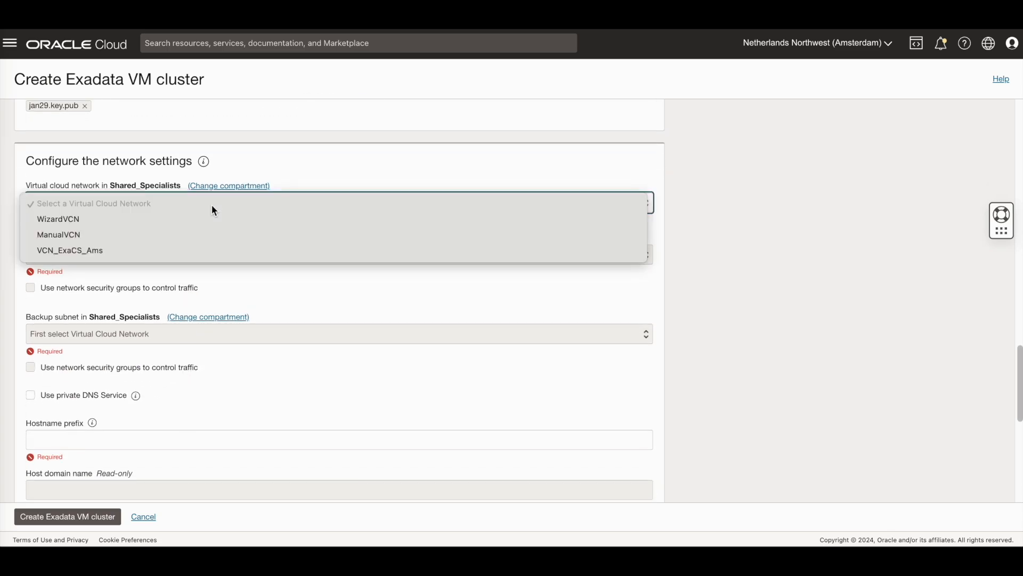
left_click(147, 250)
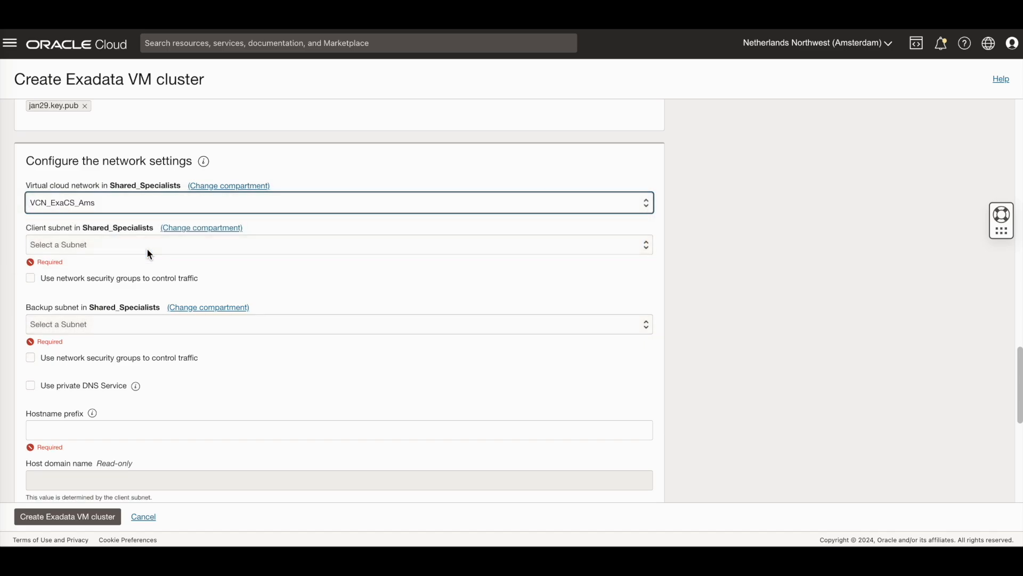
left_click(146, 247)
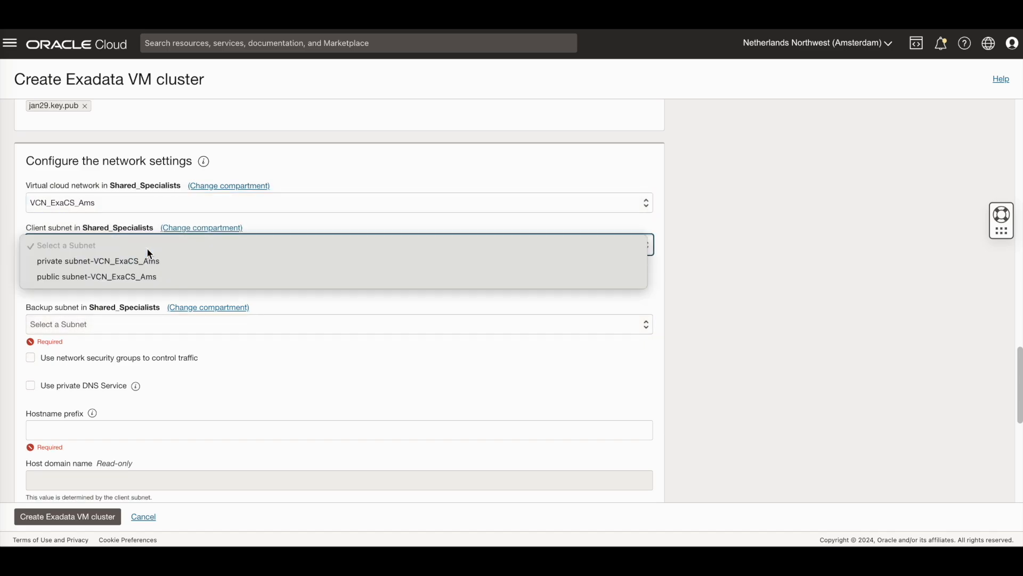
left_click(137, 276)
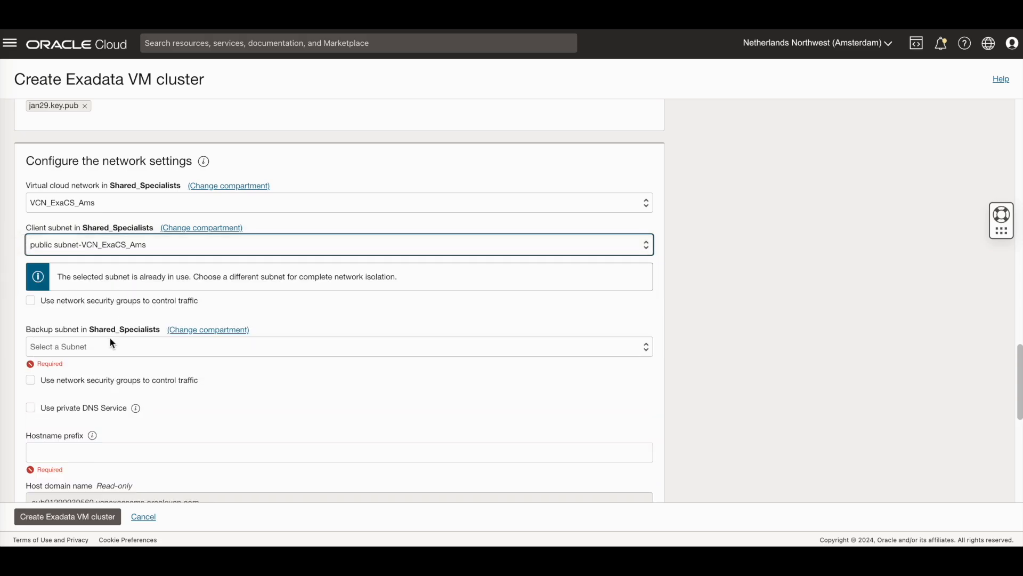
left_click(110, 343)
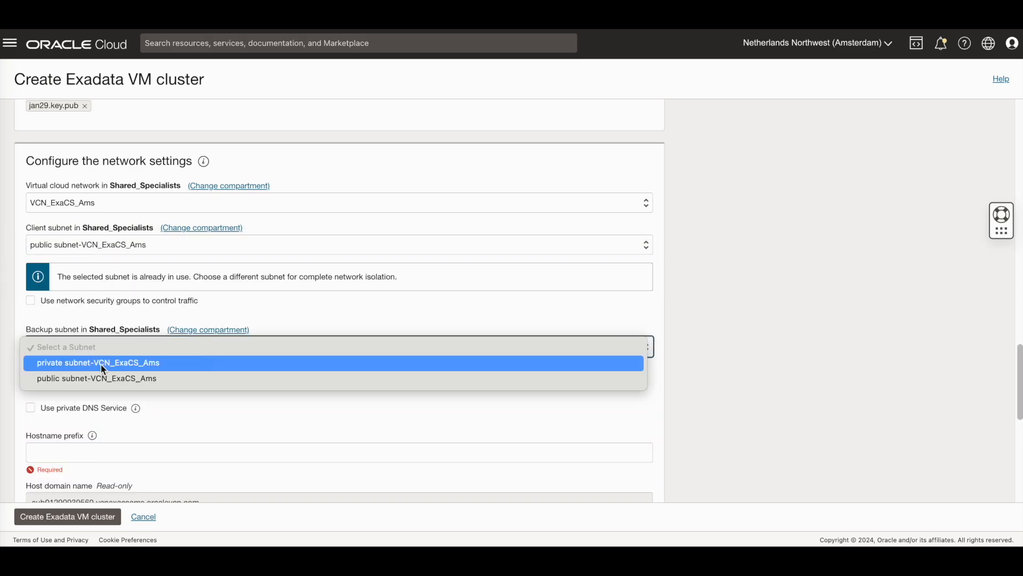
left_click(103, 368)
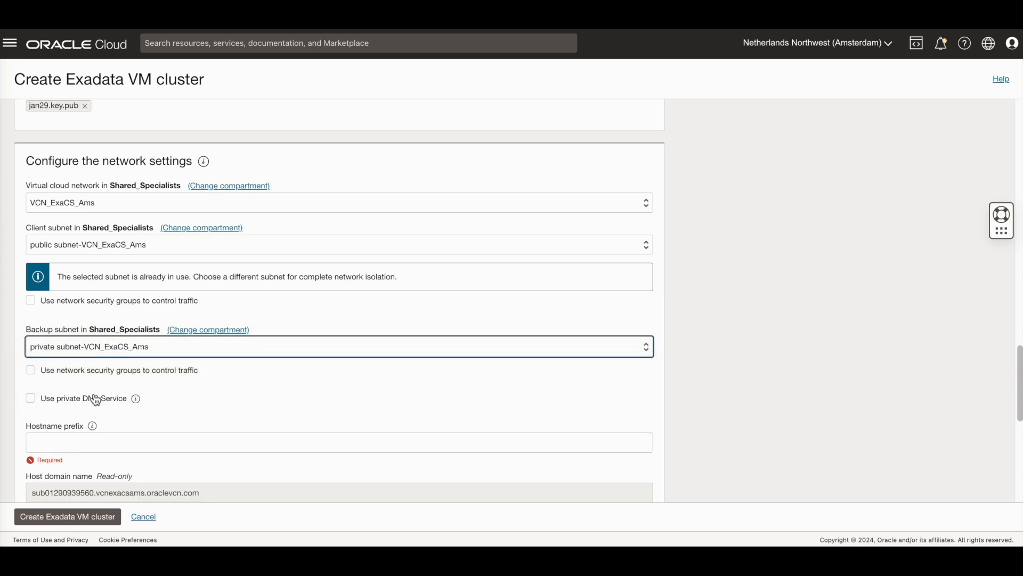
scroll(209, 429, "down", 4)
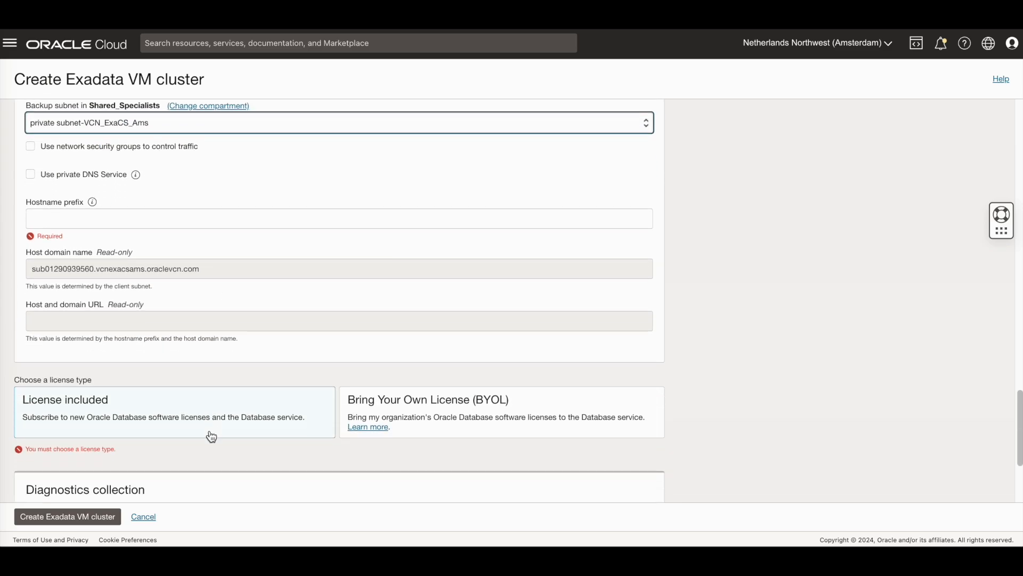
mouse_move(93, 186)
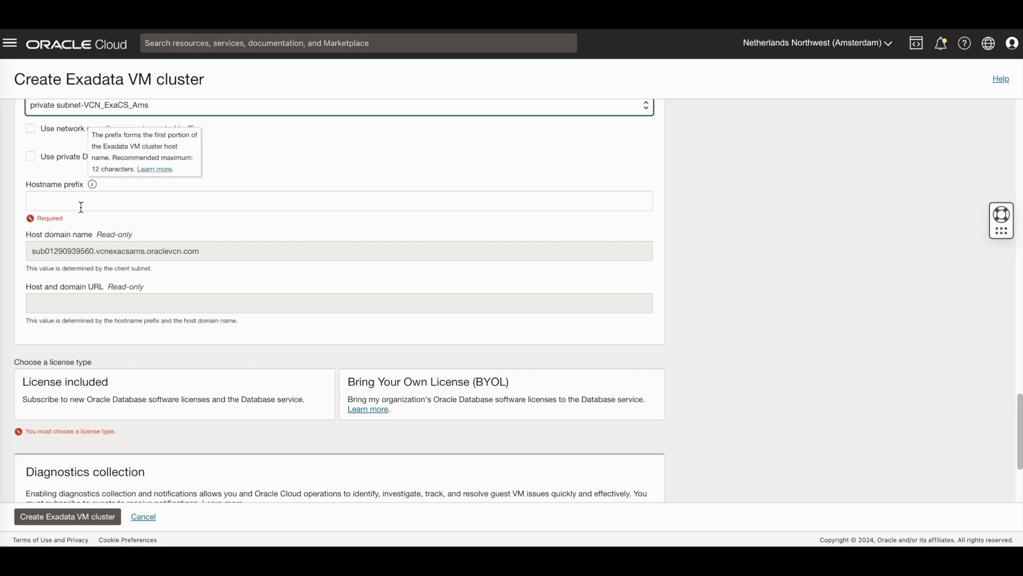
Step: Set hostname prefix amsexaclus2, choose BYOL licensing, and create the Exadata VM cluster
left_click(81, 205)
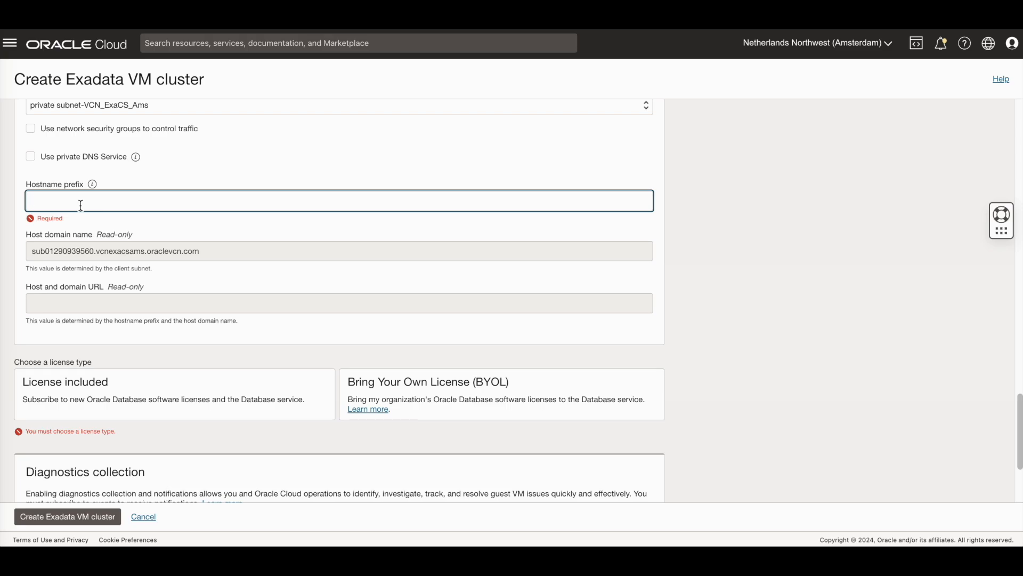
type("am")
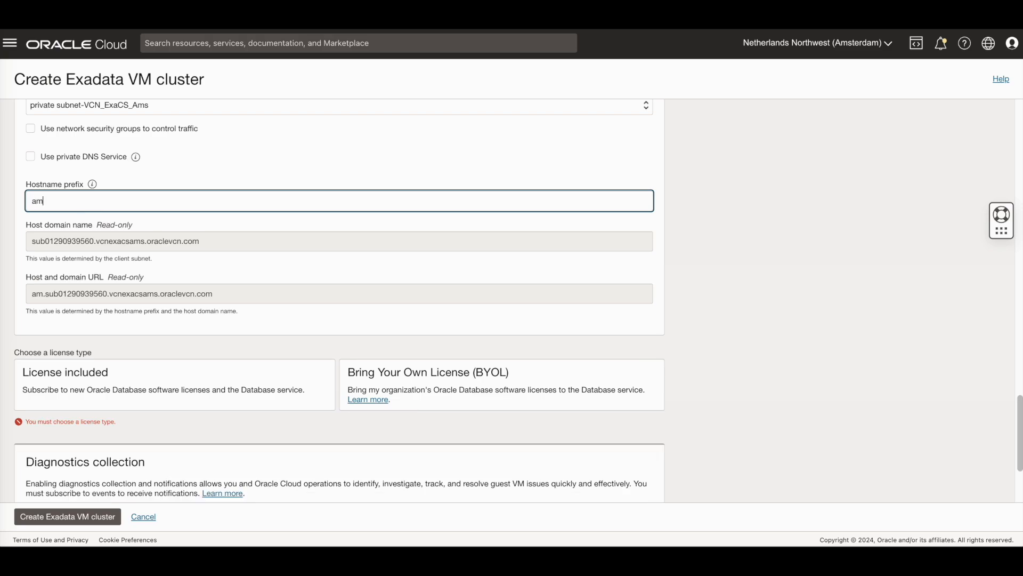
type("sexaclus")
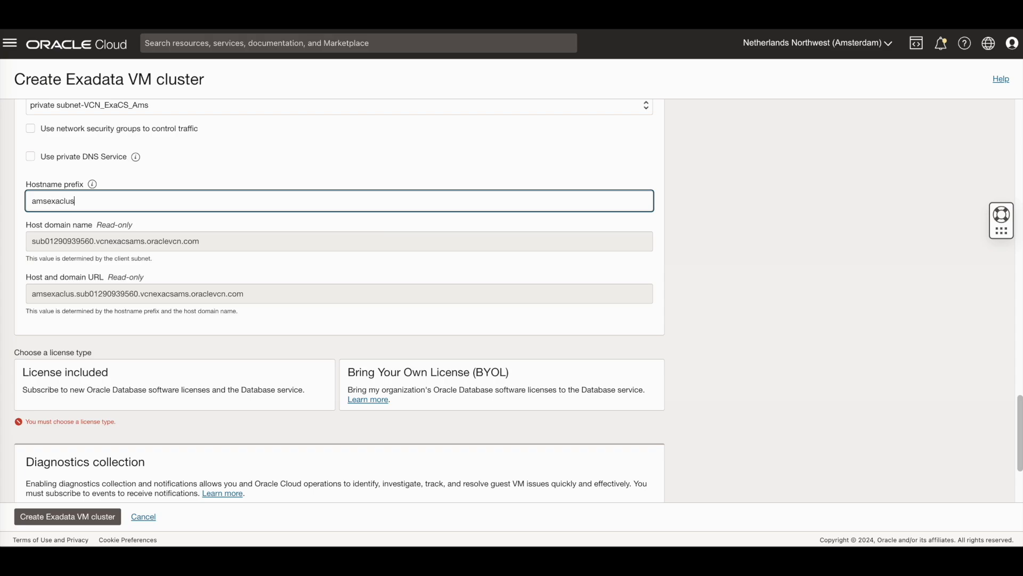
type("2")
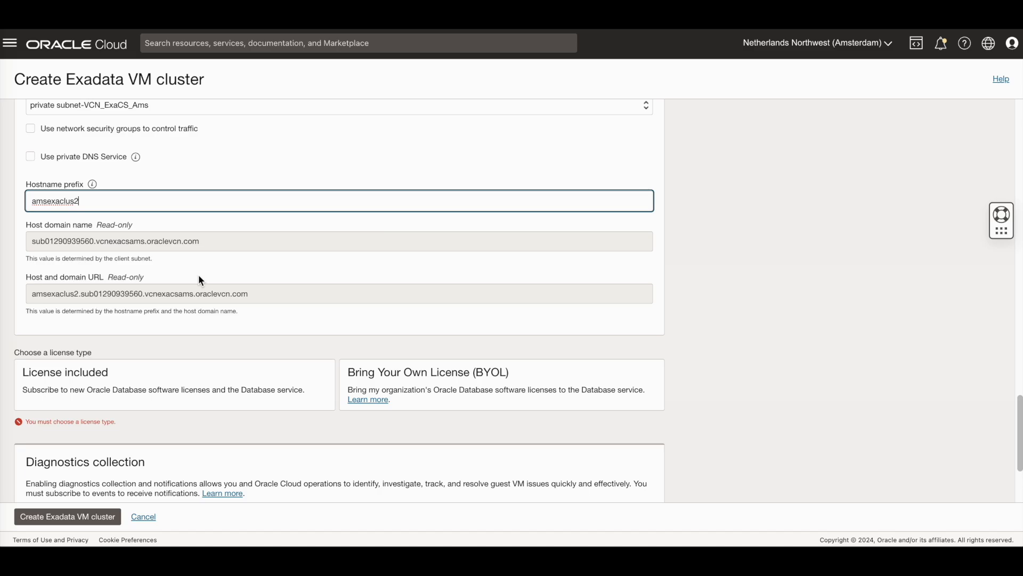
scroll(199, 278, "down", 1)
scroll(200, 276, "down", 3)
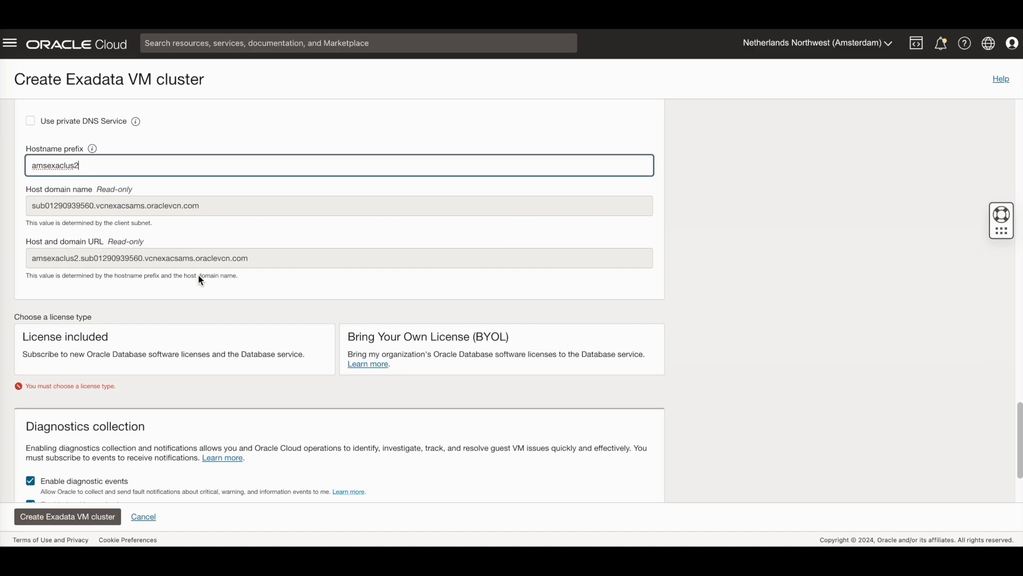
scroll(198, 276, "down", 3)
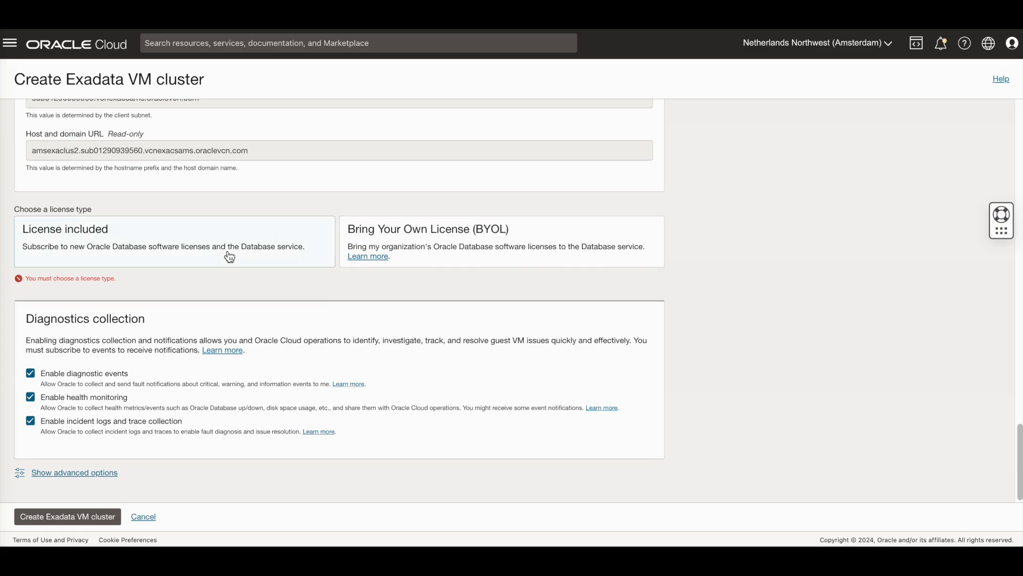
left_click(396, 228)
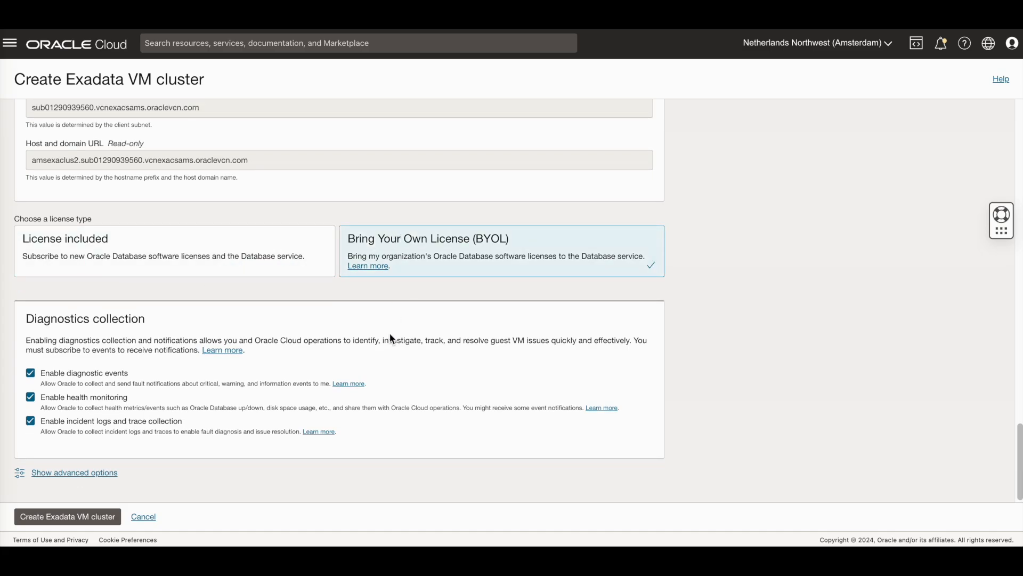
left_click(71, 524)
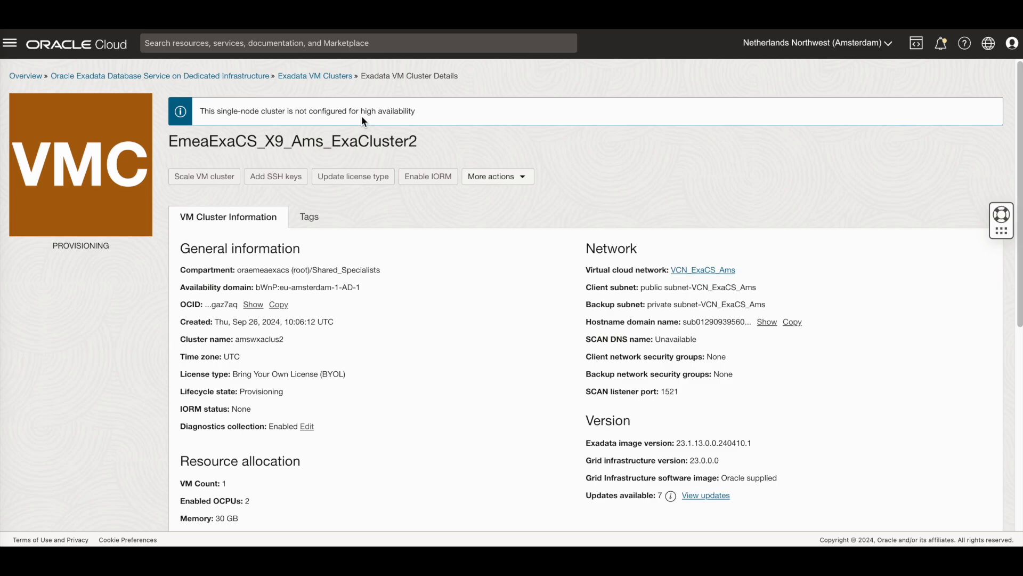
Step: List the cluster's work requests, showing Create Cloud VM Cluster at 0% complete
scroll(494, 271, "down", 6)
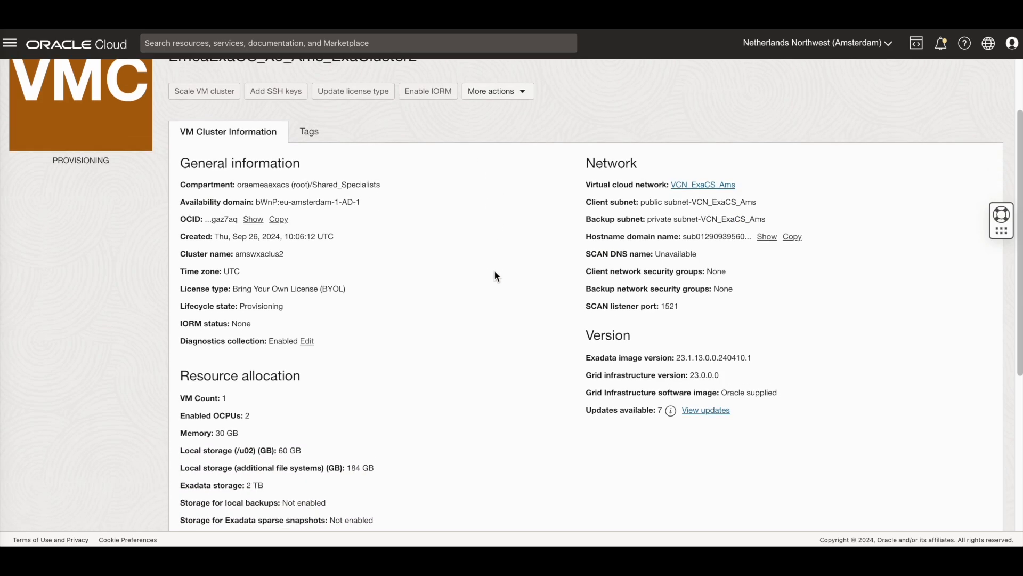
left_click(35, 496)
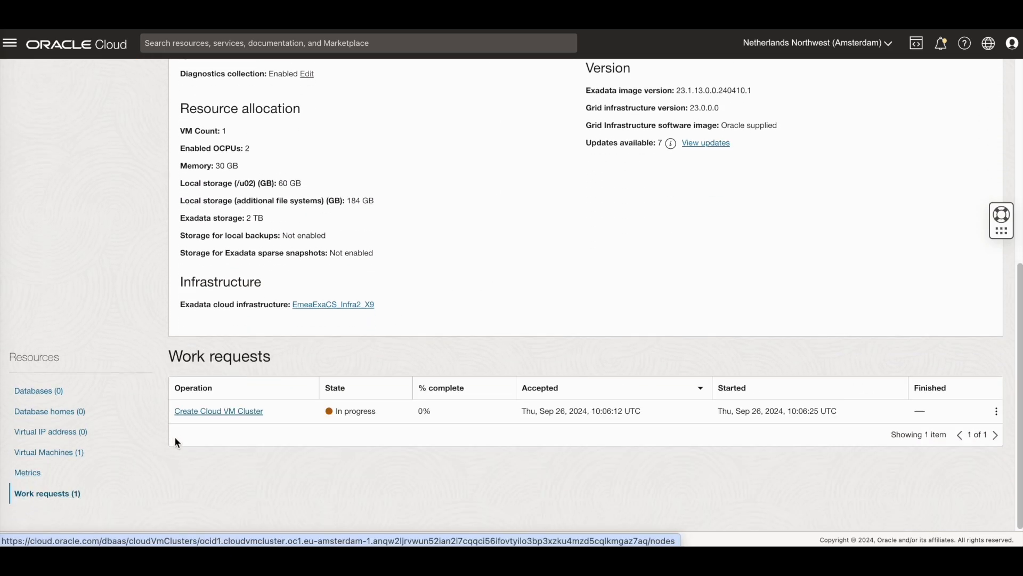
Step: Check the succeeded Create Cloud VM Cluster request and open VM amsexaclus2-l9lkn1
left_click(218, 411)
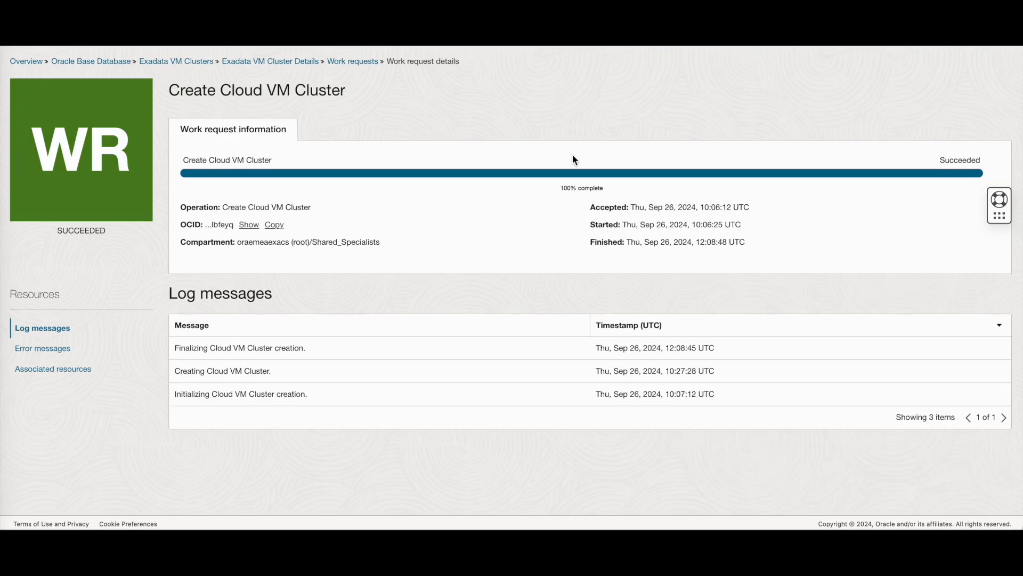
left_click(54, 349)
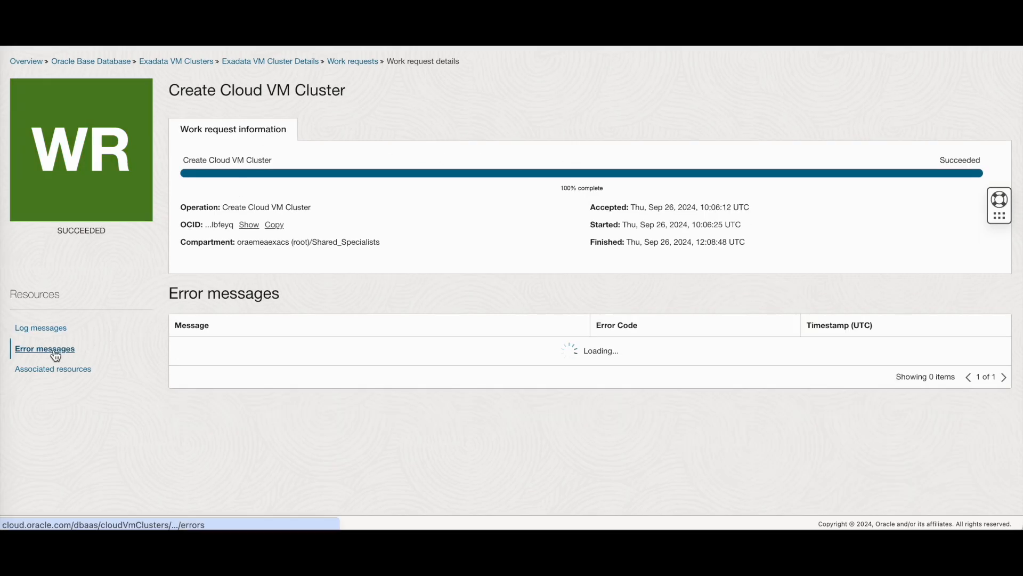
left_click(56, 371)
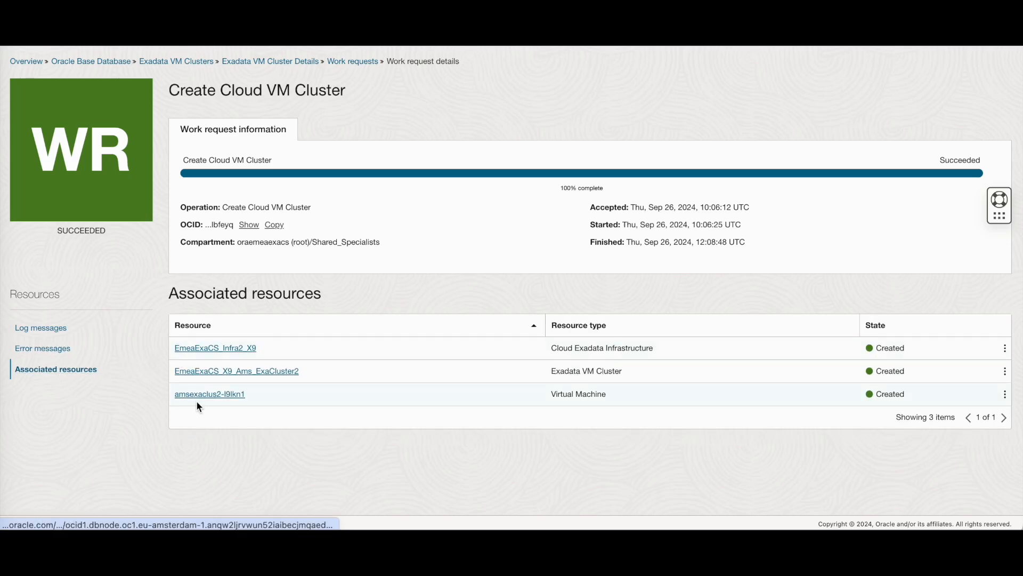
left_click(221, 399)
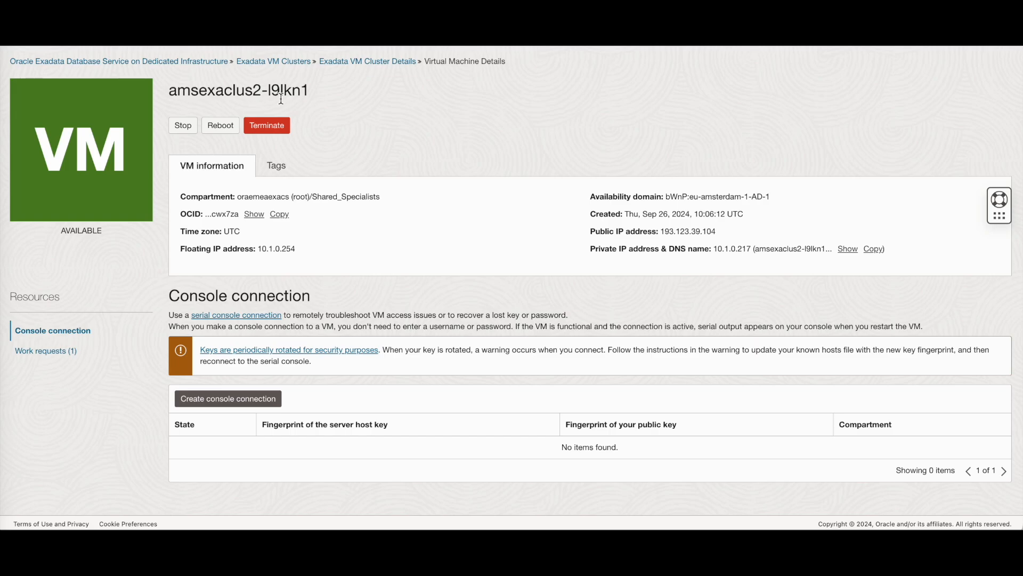
Step: Return to the cluster details, review database GRDBAMSA, and begin creating a new database
left_click(378, 63)
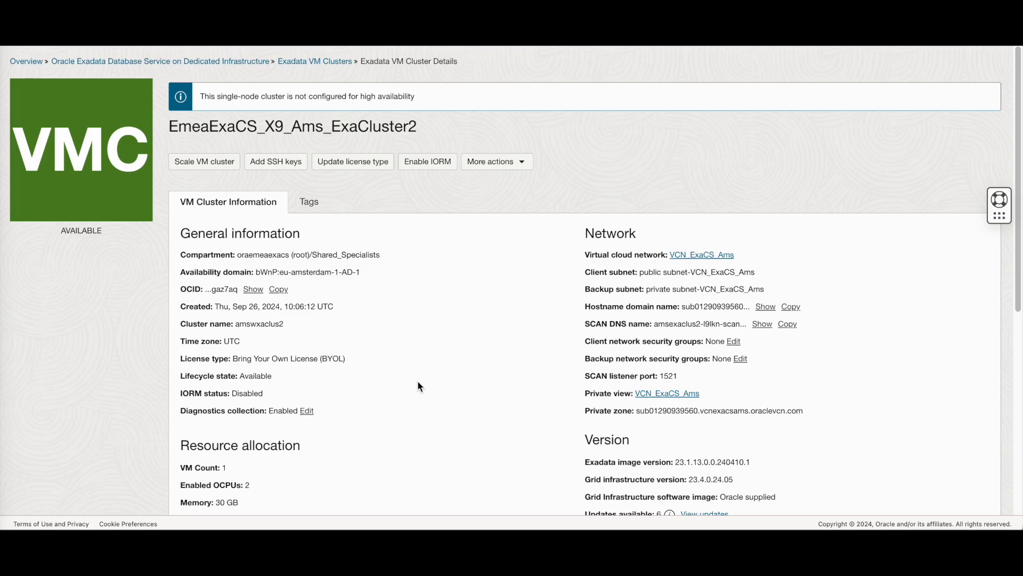
scroll(419, 384, "down", 2)
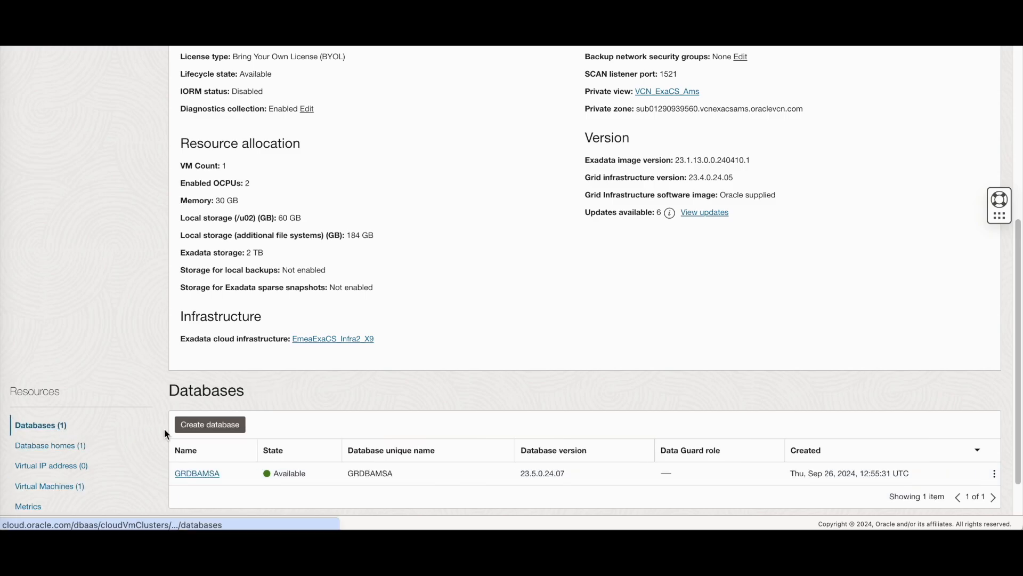
left_click(192, 429)
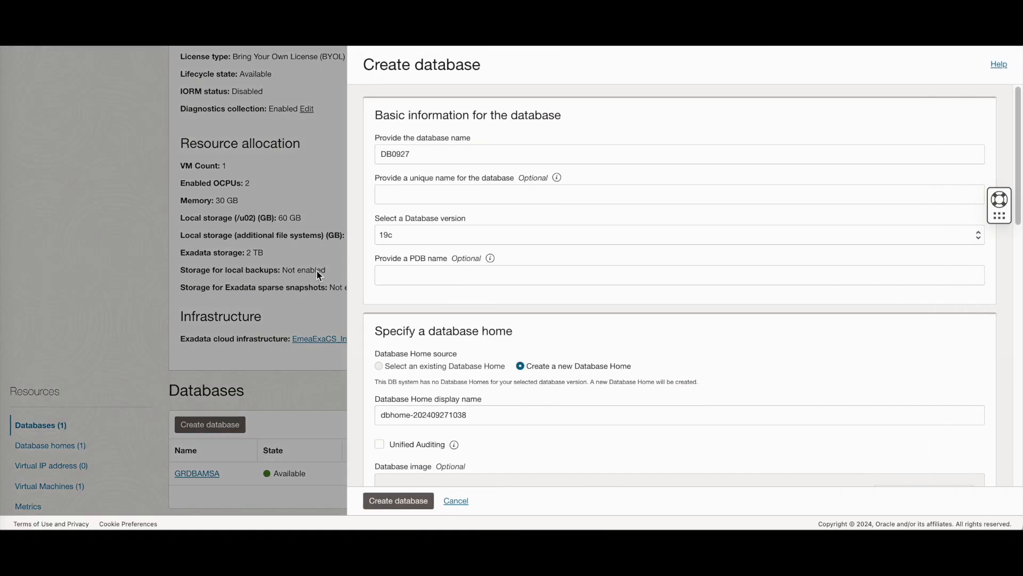
Step: Create 19c database snhsr with PDB sales, home dbhome-19c, image 19.24.0.0 and admin passwords
left_click_drag(422, 156, 335, 151)
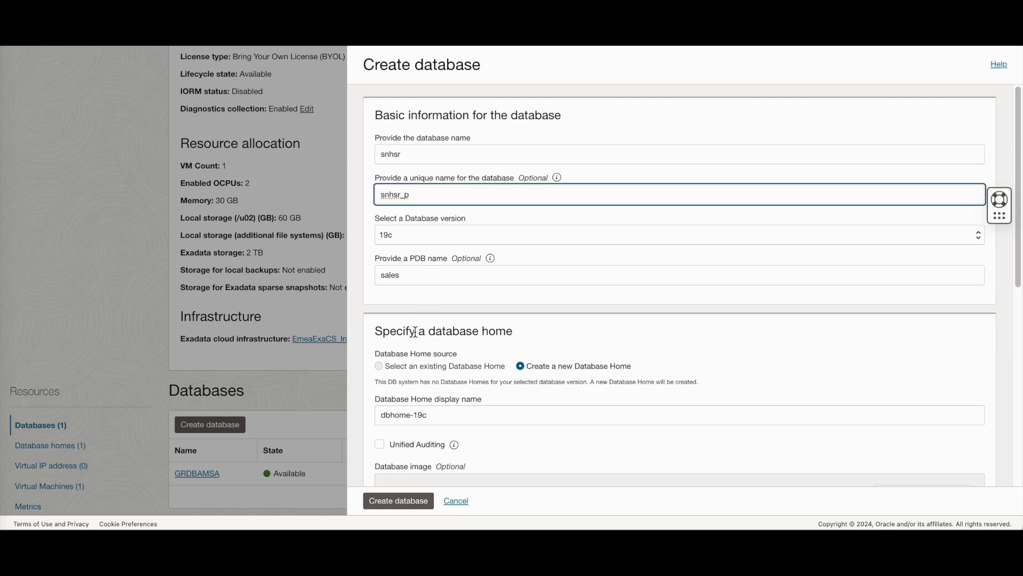
scroll(415, 331, "down", 2)
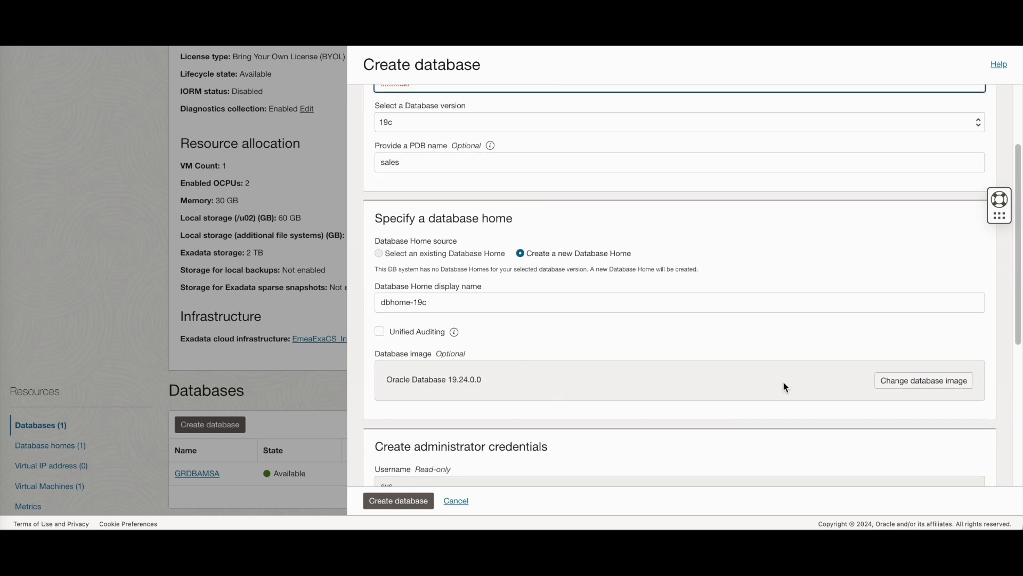
left_click(918, 380)
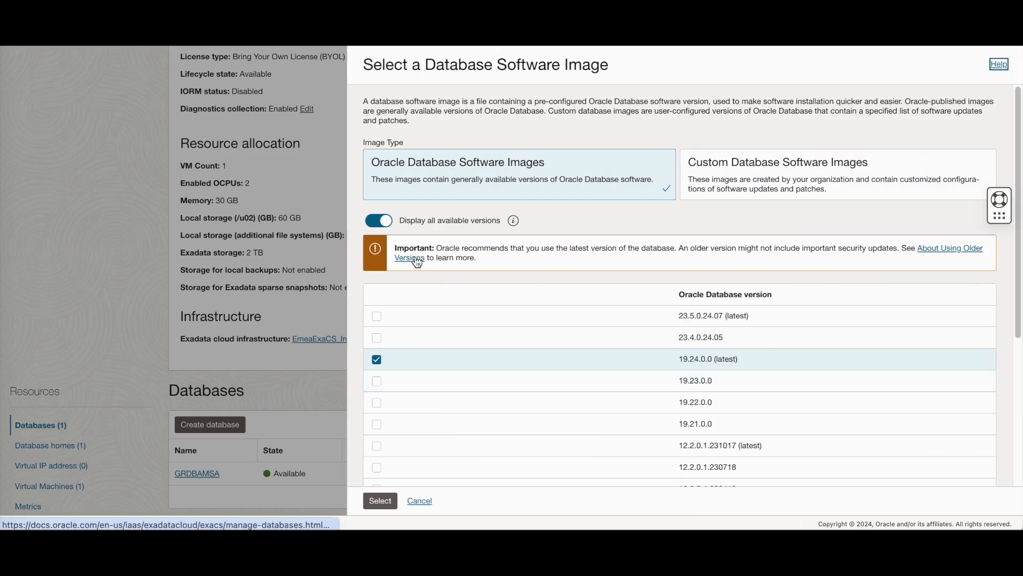
left_click(423, 502)
scroll(491, 462, "down", 5)
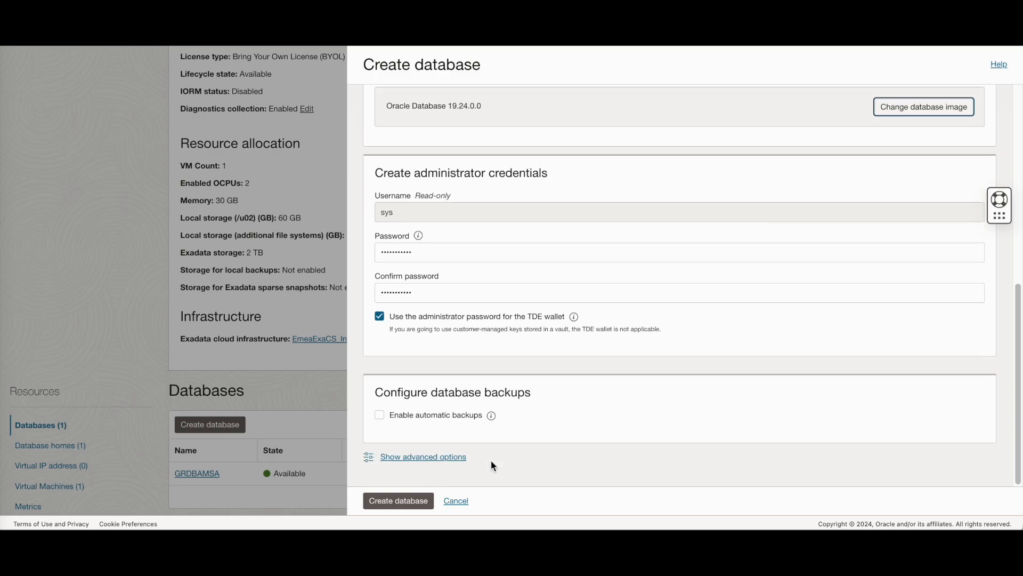
mouse_move(408, 228)
left_click(395, 501)
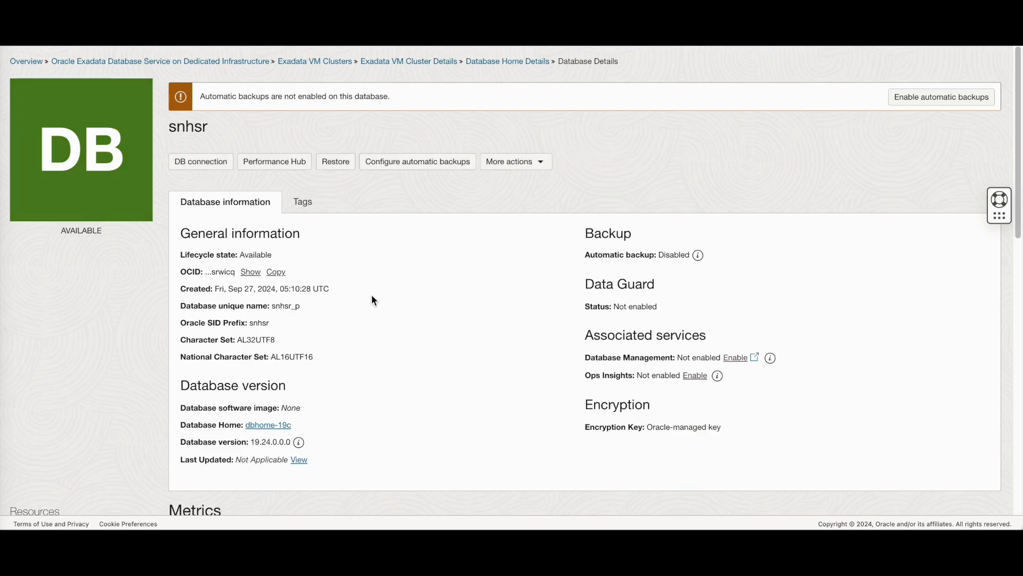
Step: Inspect database snhsr and its SALES pluggable database, then review the cluster's two databases
scroll(373, 300, "down", 3)
scroll(374, 300, "down", 2)
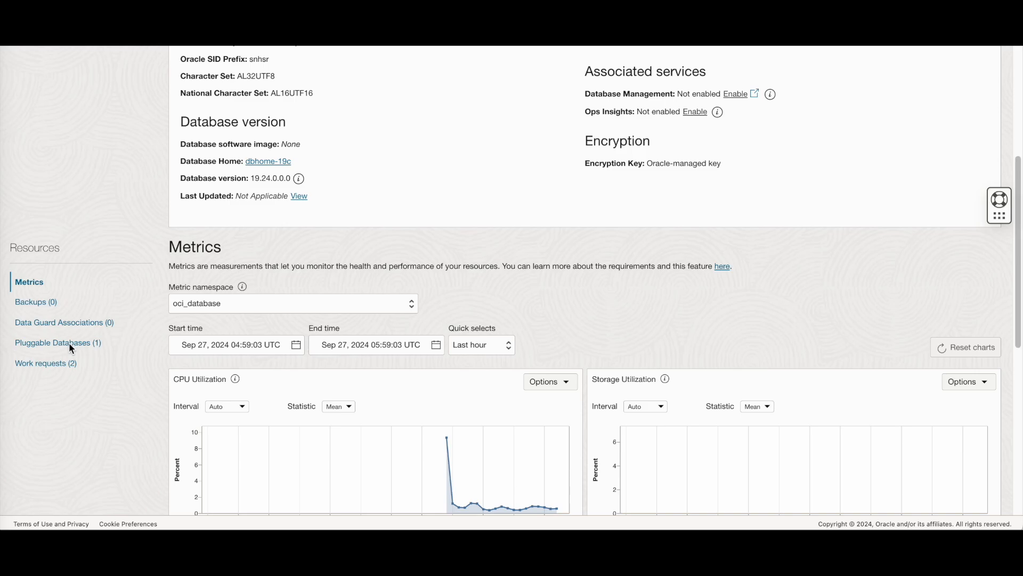
left_click(70, 345)
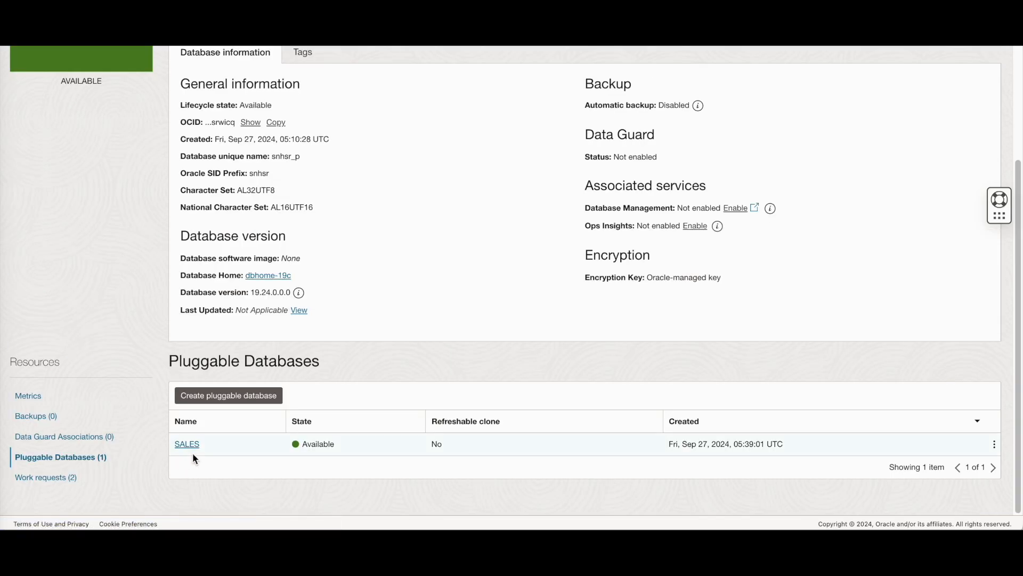
left_click(191, 445)
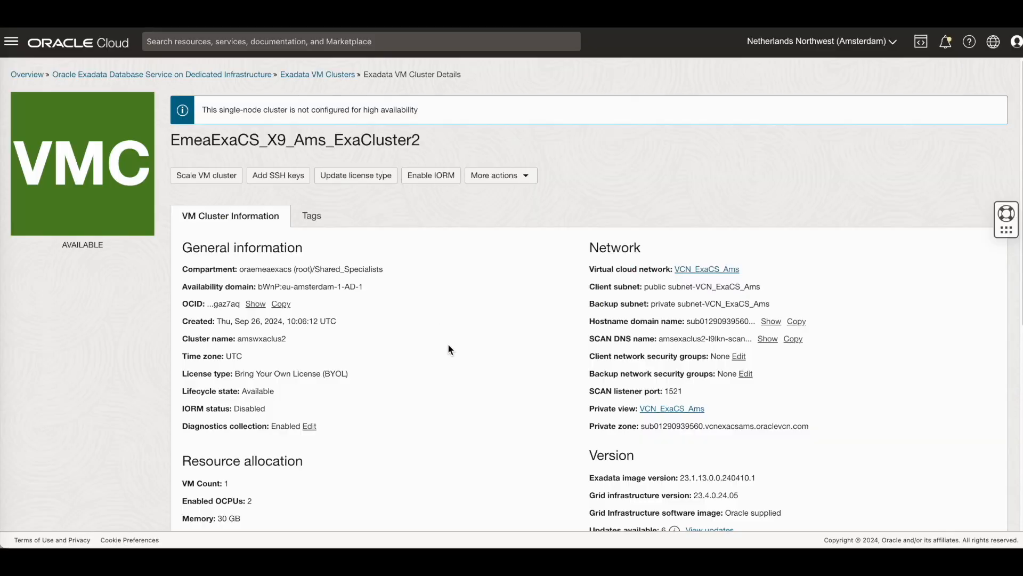
scroll(450, 350, "down", 6)
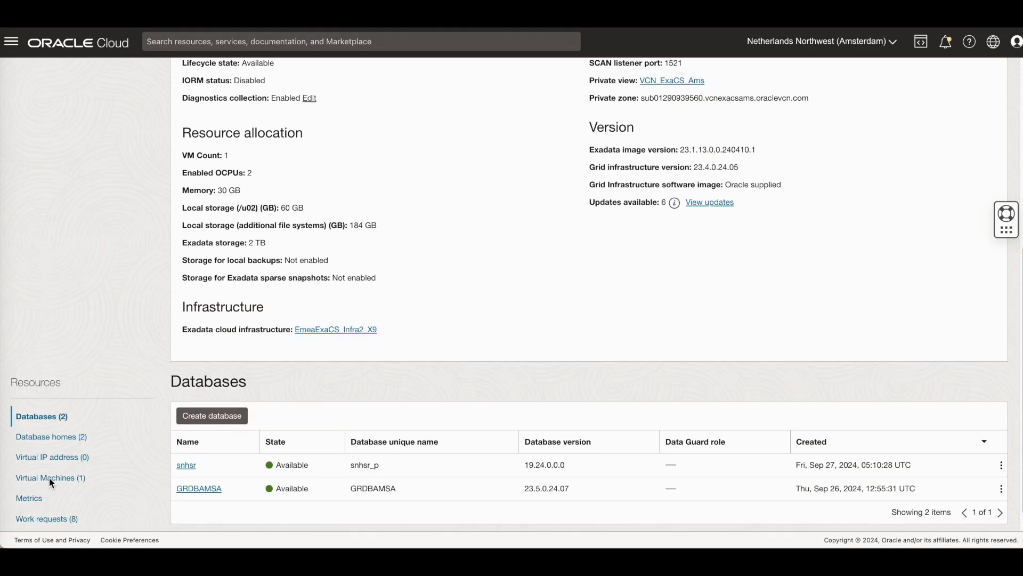
Step: Add a second virtual machine on dbServer-2 to the cluster
left_click(51, 476)
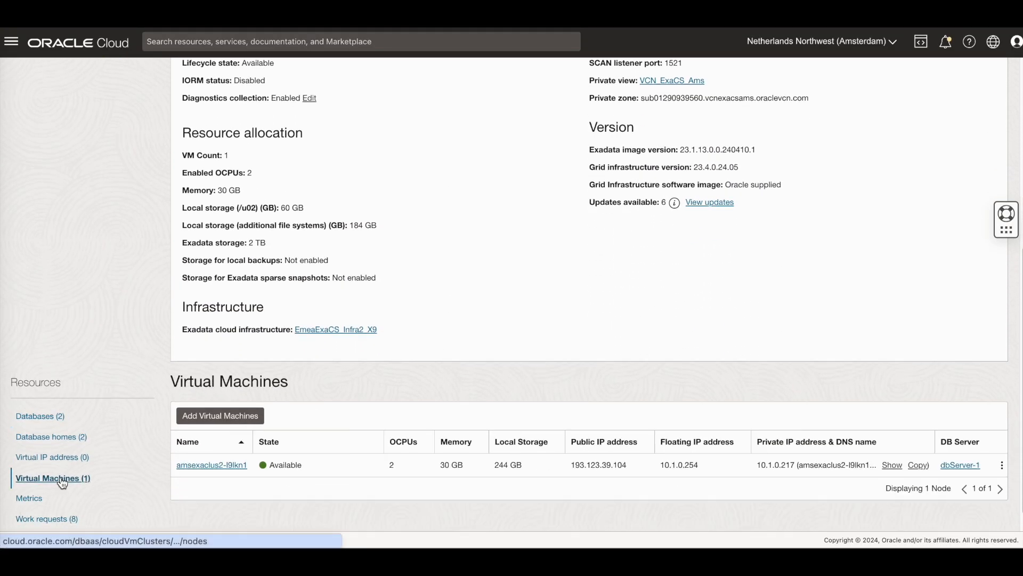
left_click(217, 417)
left_click(380, 202)
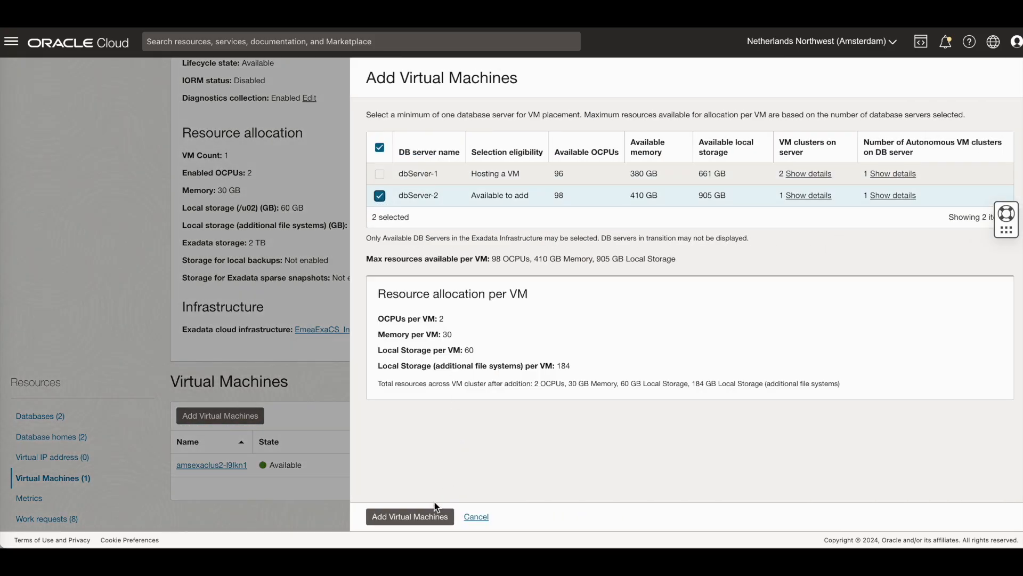
left_click(428, 519)
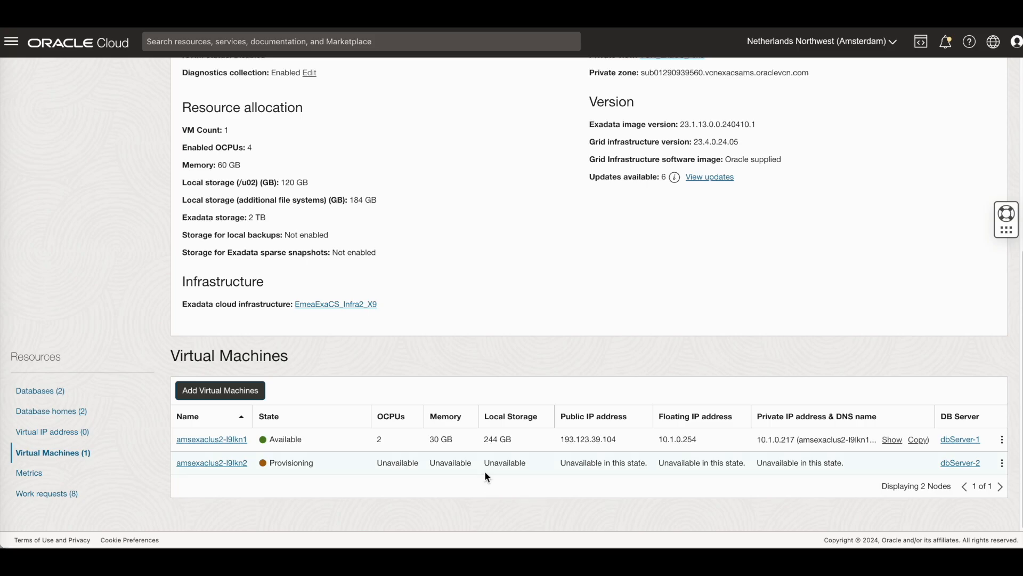
Step: View the details of the new VM amsexaclus2-l9lkn2, then return to the VM cluster
left_click(233, 464)
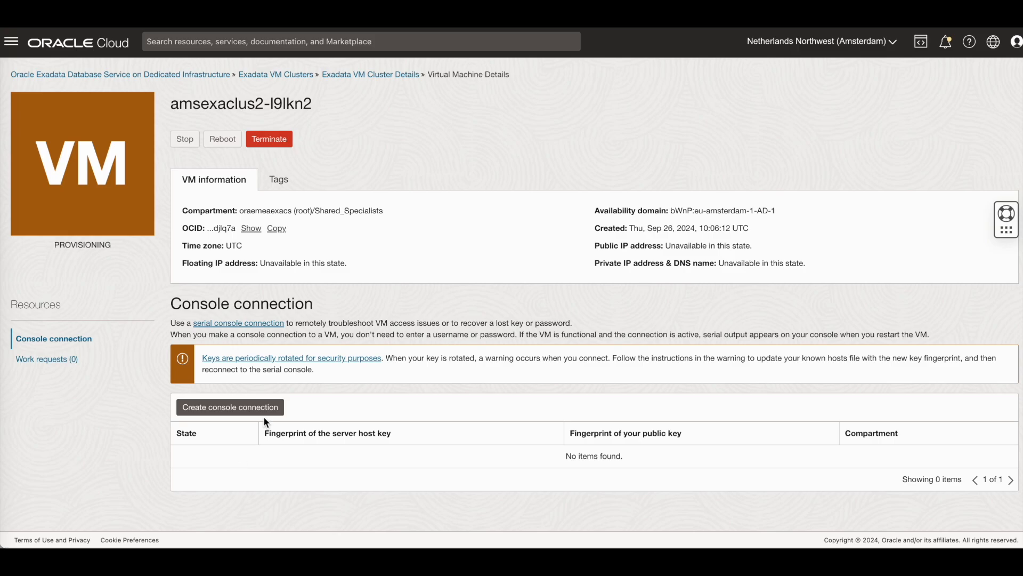
left_click(400, 74)
scroll(373, 340, "down", 6)
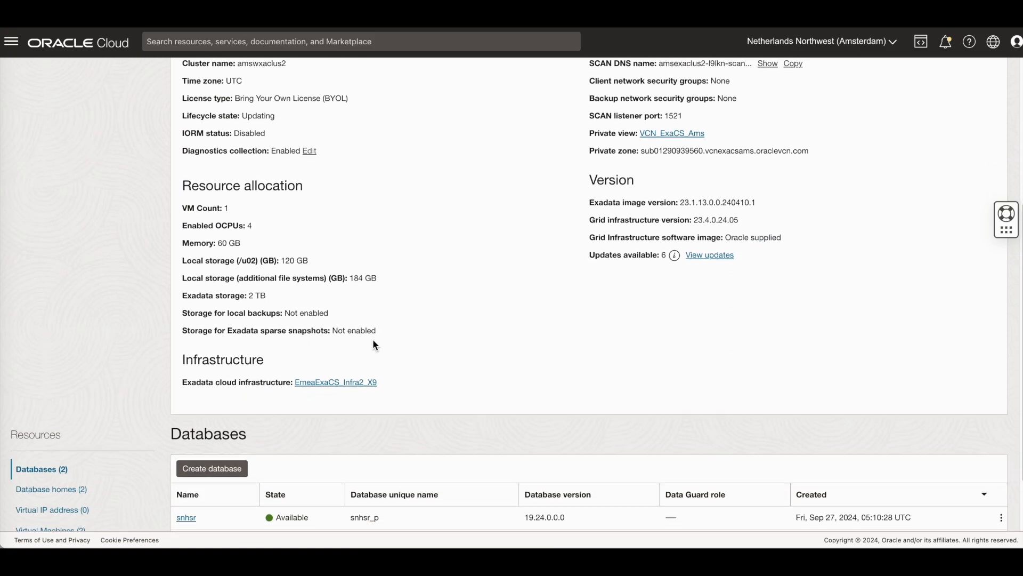
Step: Confirm the Add Virtual Machine work request succeeded and list the cluster's two VMs
left_click(61, 493)
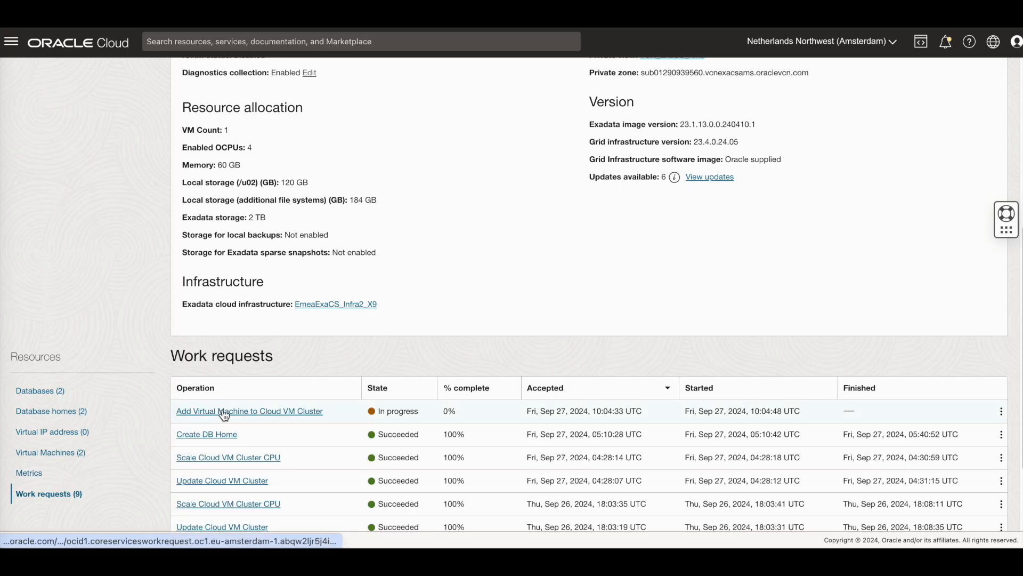
left_click(224, 415)
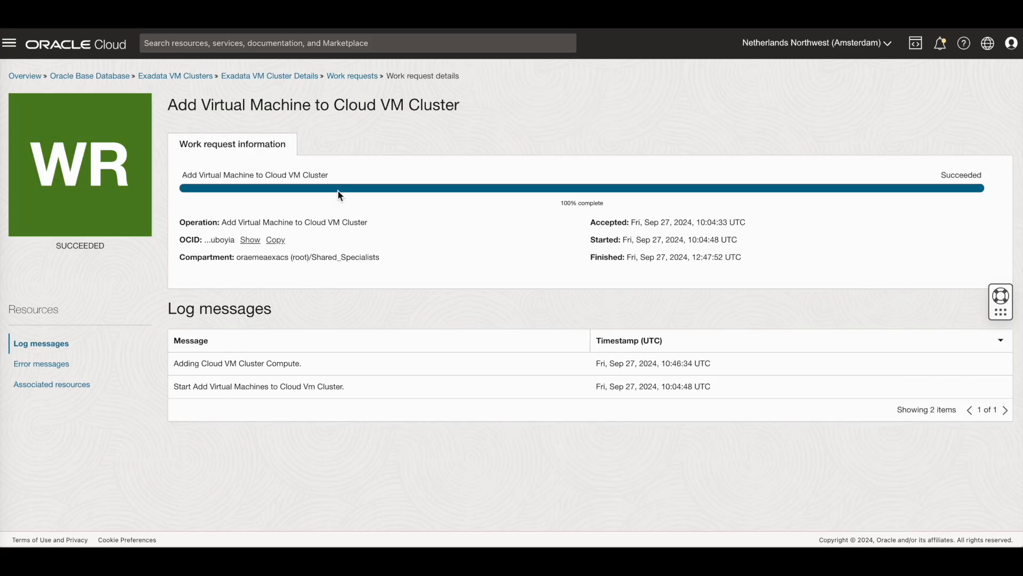
left_click(300, 78)
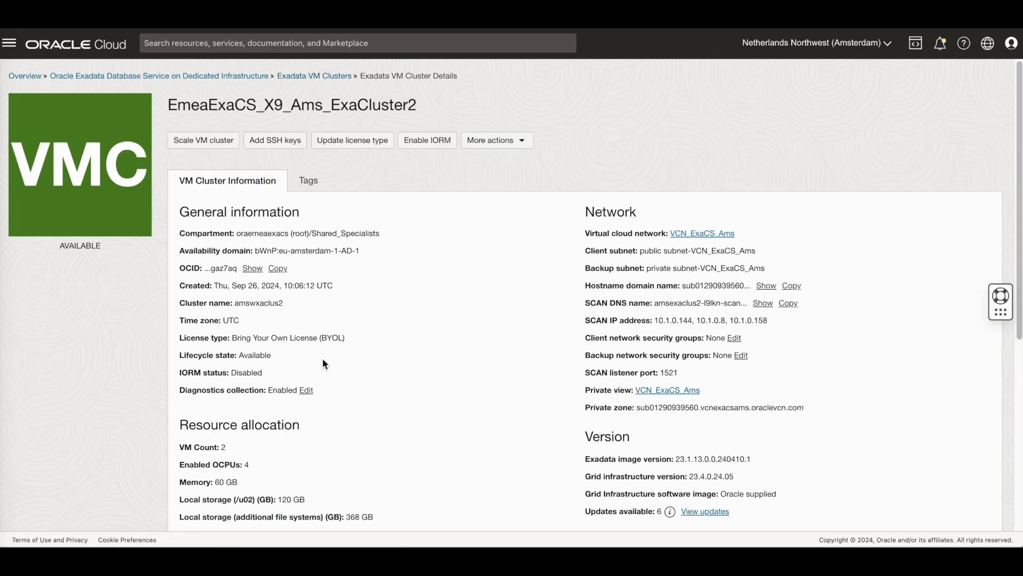
scroll(322, 358, "down", 6)
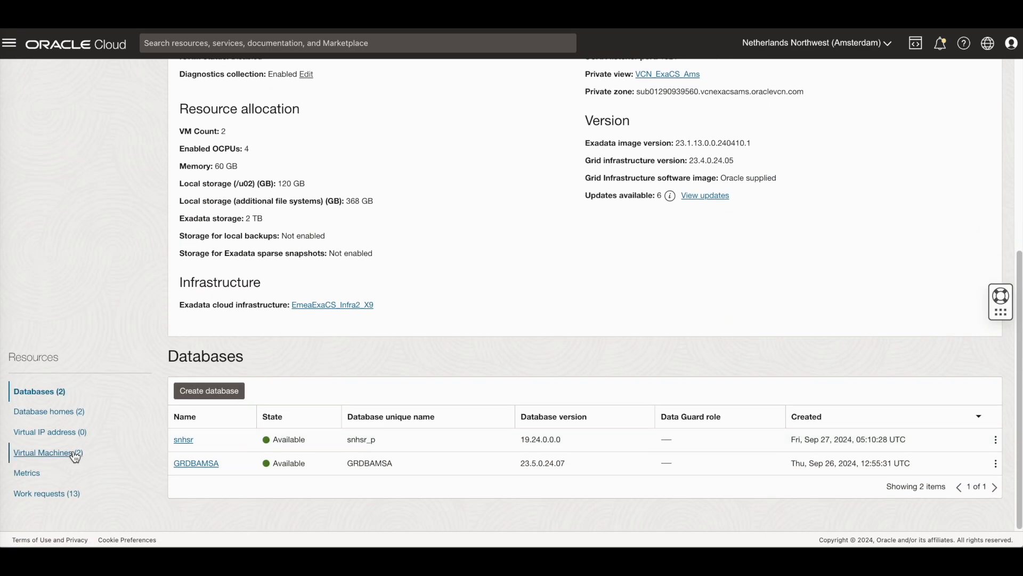
left_click(75, 454)
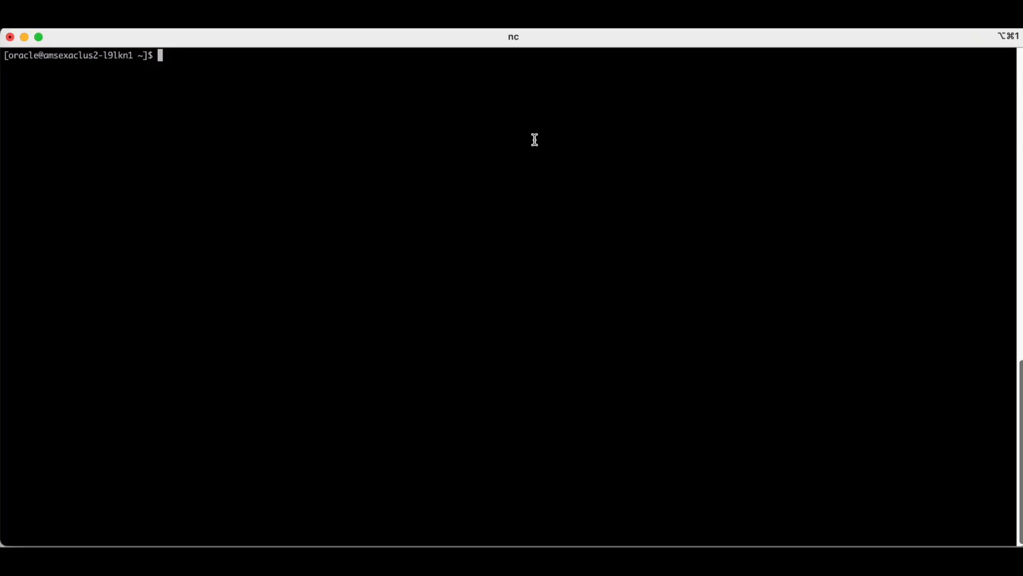
Step: Rerun 'srvctl config database -d snhsr_p' and highlight instances snhsr1,snhsr2 and nodes amsexaclus2-l9lkn1,amsexaclus2-l9lkn2
type("clear")
key("Up")
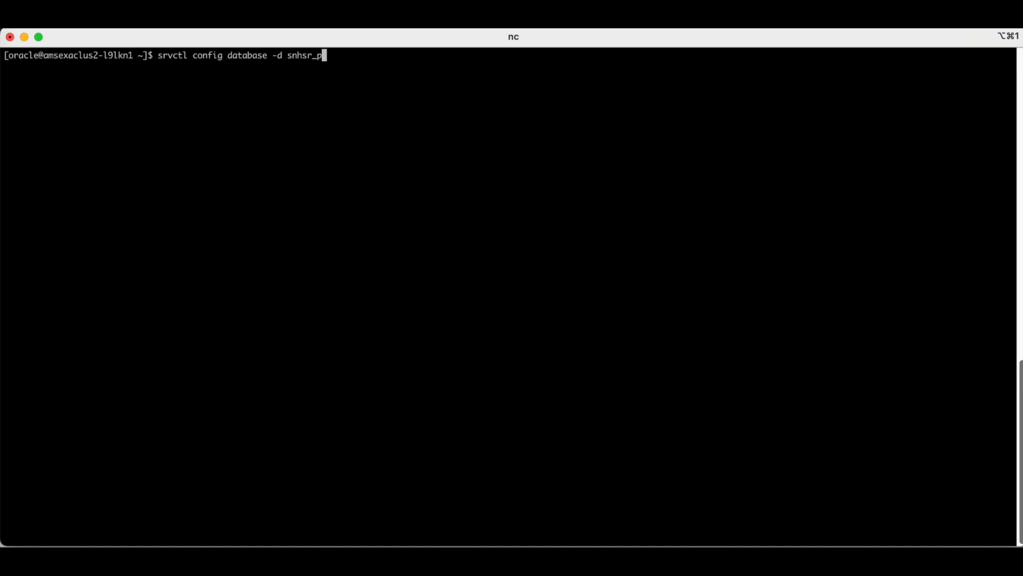
key("Return")
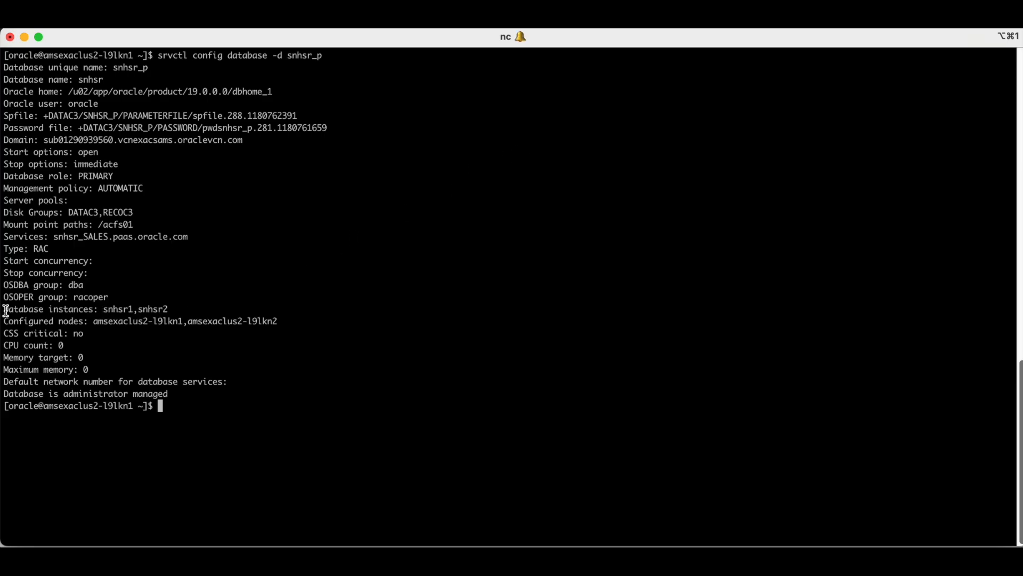
left_click_drag(5, 308, 195, 304)
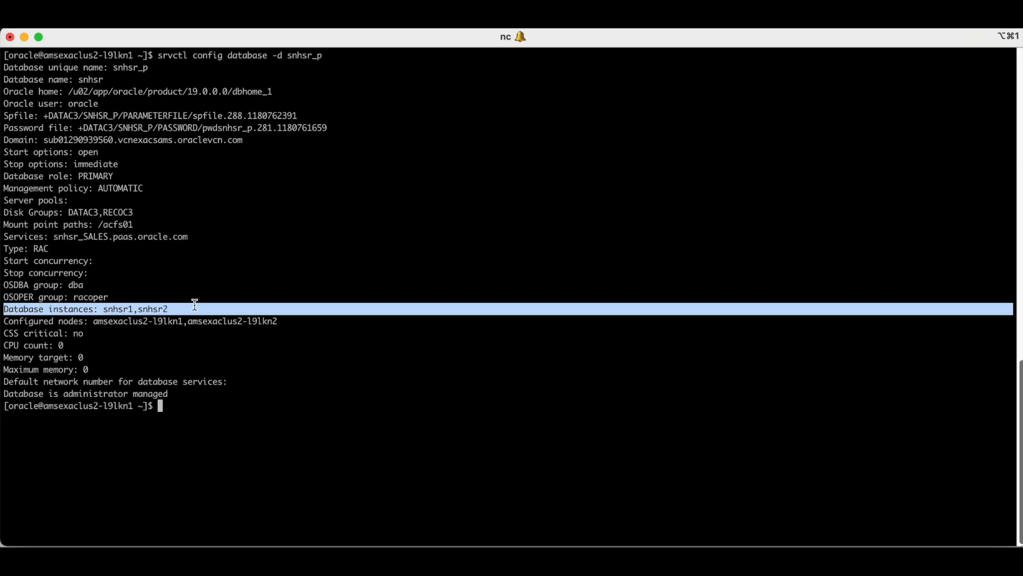
left_click(7, 321)
left_click_drag(7, 321, 277, 319)
left_click(273, 366)
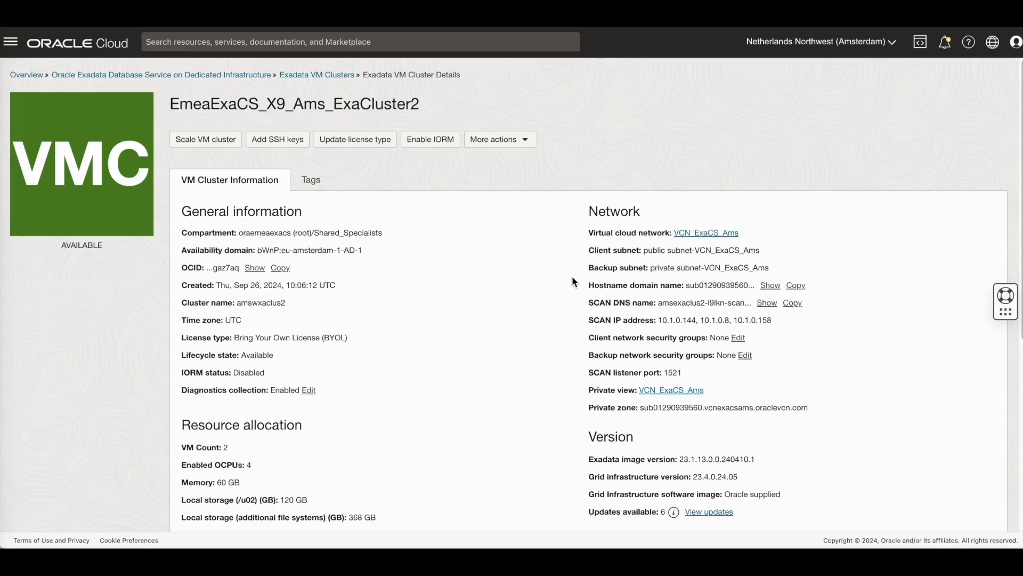
Step: List the cluster's virtual machines and open the actions menu for amsexaclus2-l9lkn2
scroll(573, 281, "down", 5)
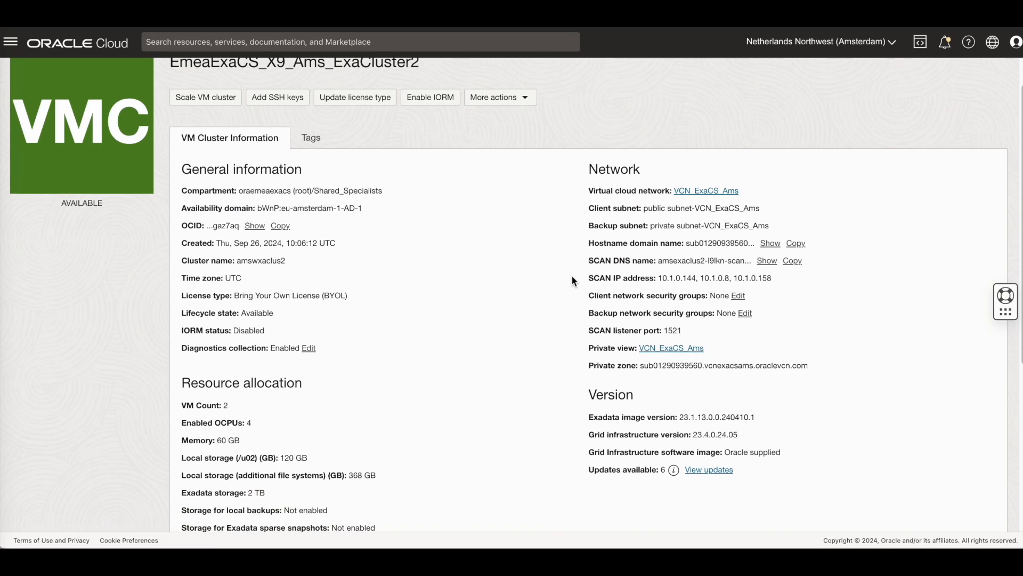
scroll(573, 282, "down", 1)
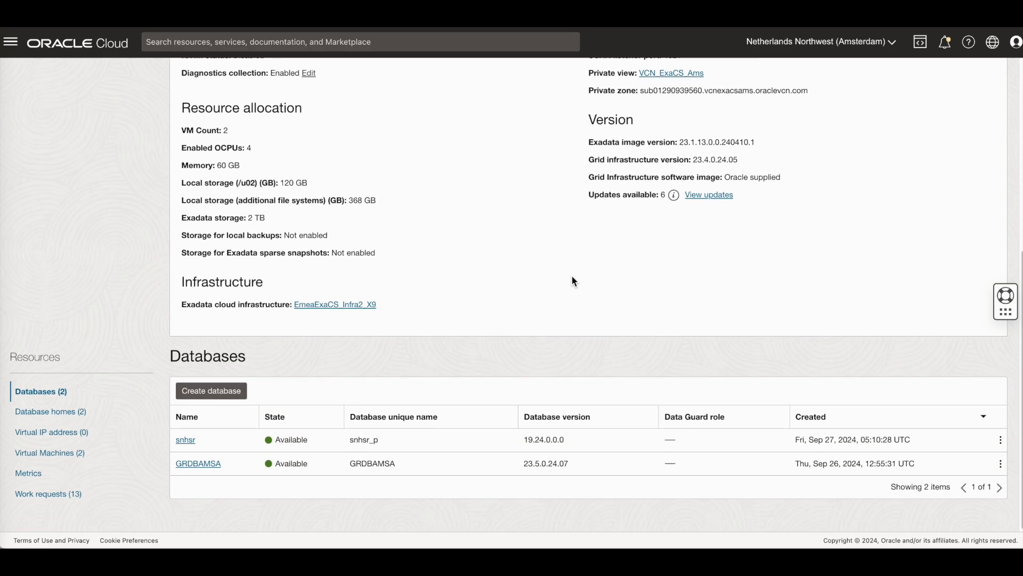
left_click(75, 452)
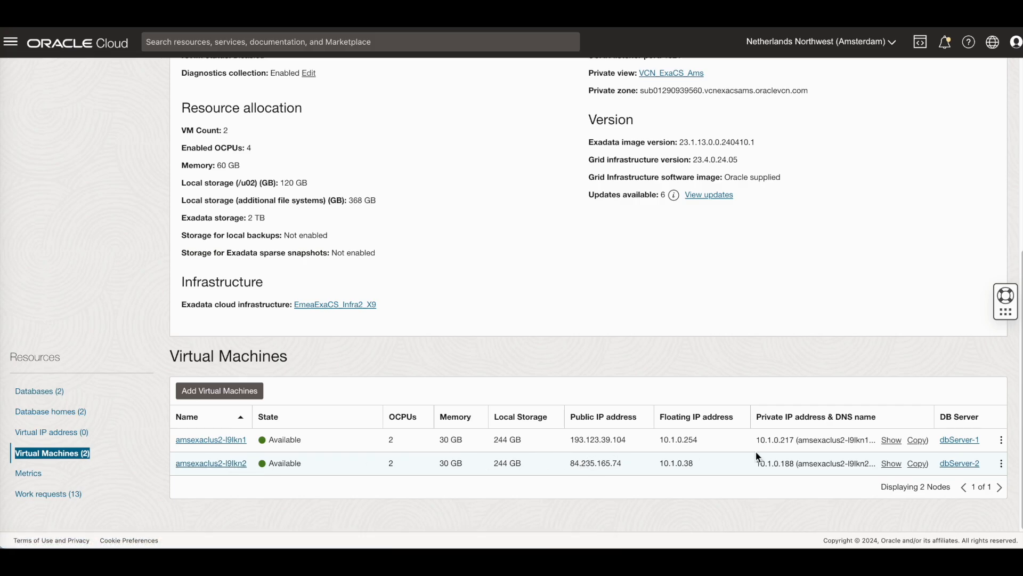
left_click(1002, 466)
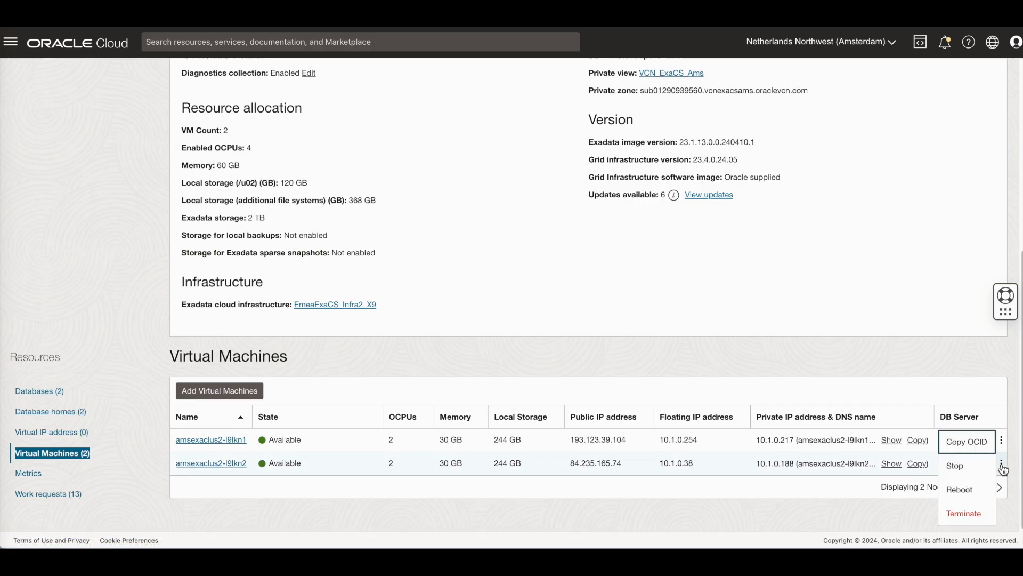
Step: Terminate VM amsexaclus2-l9lkn2, pasting its name to confirm the deletion
left_click(975, 515)
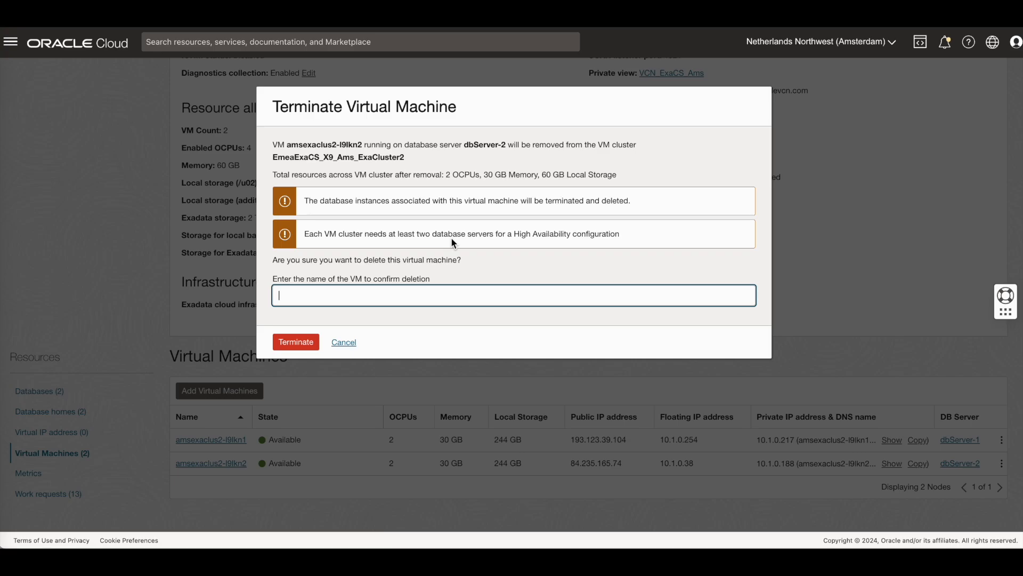
type("amsexaclus2-l9lkn2")
left_click(305, 341)
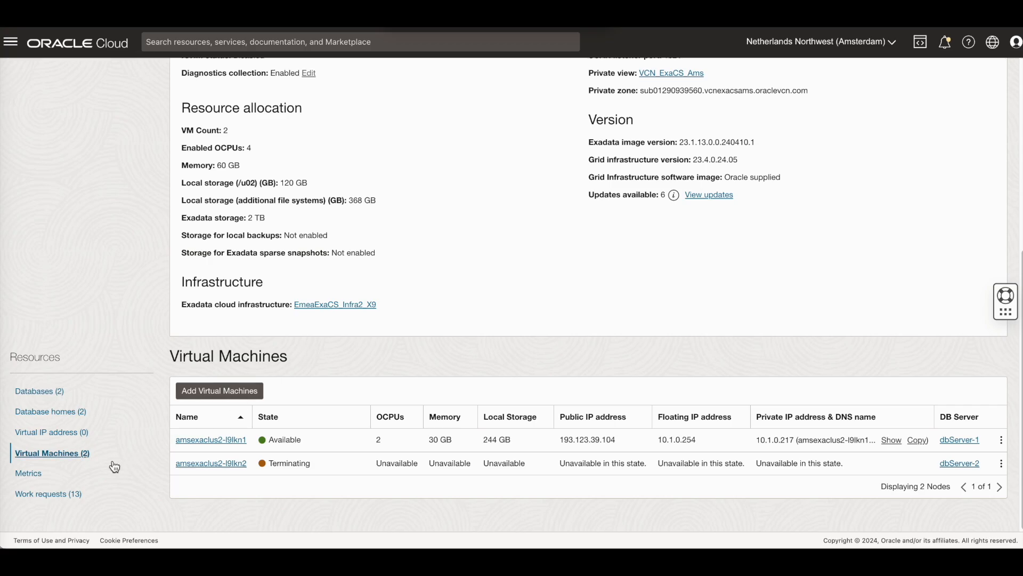
Step: Verify the Terminate Virtual Machine request succeeded and list the single remaining VM
left_click(68, 495)
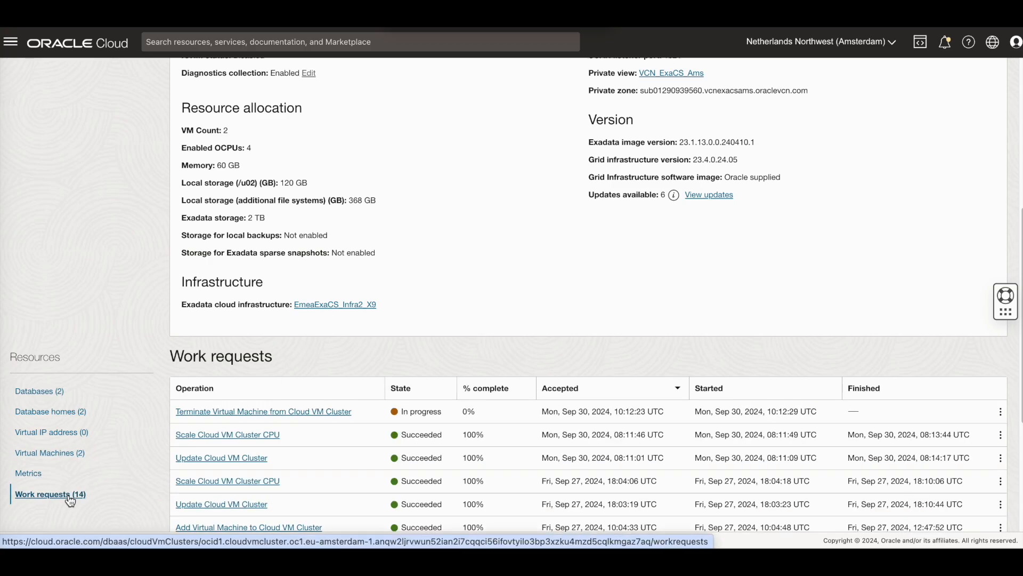
left_click(288, 414)
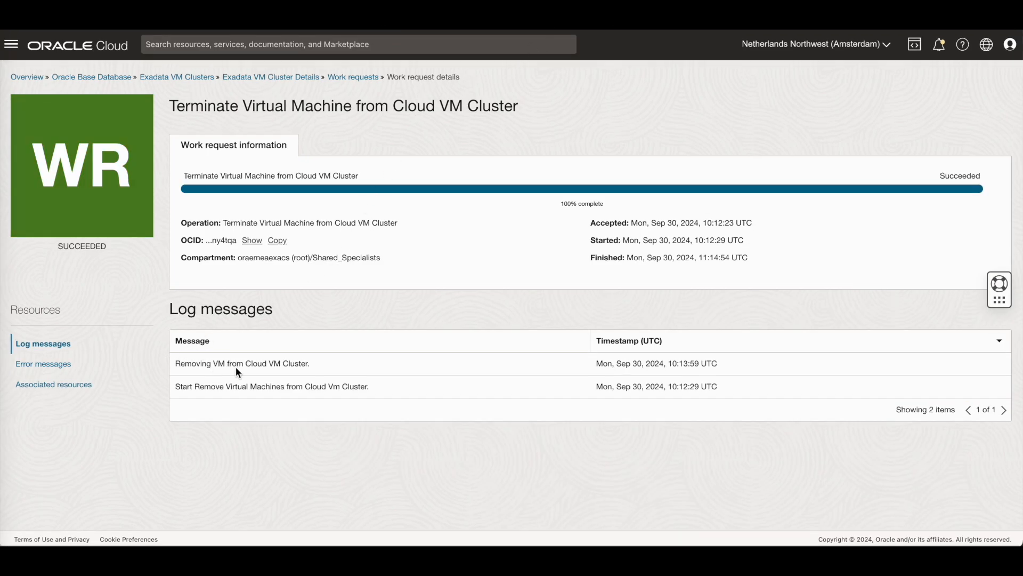
left_click(296, 79)
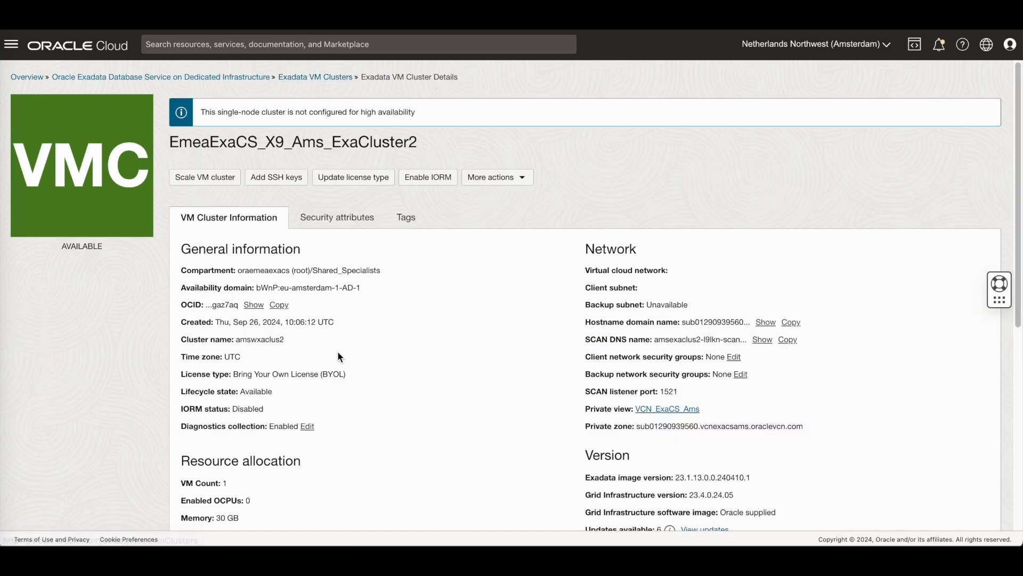
scroll(338, 353, "down", 4)
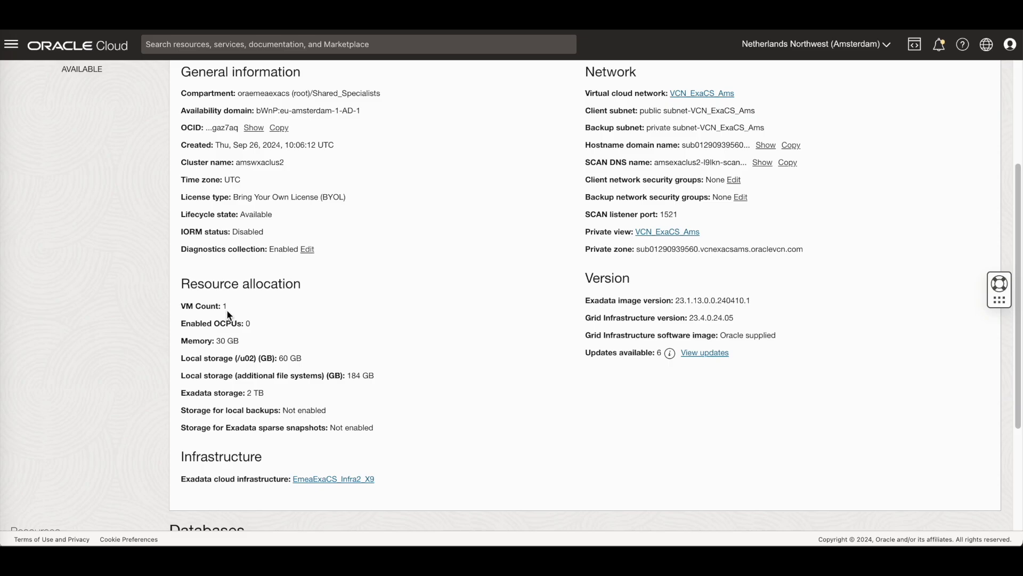
scroll(303, 372, "down", 3)
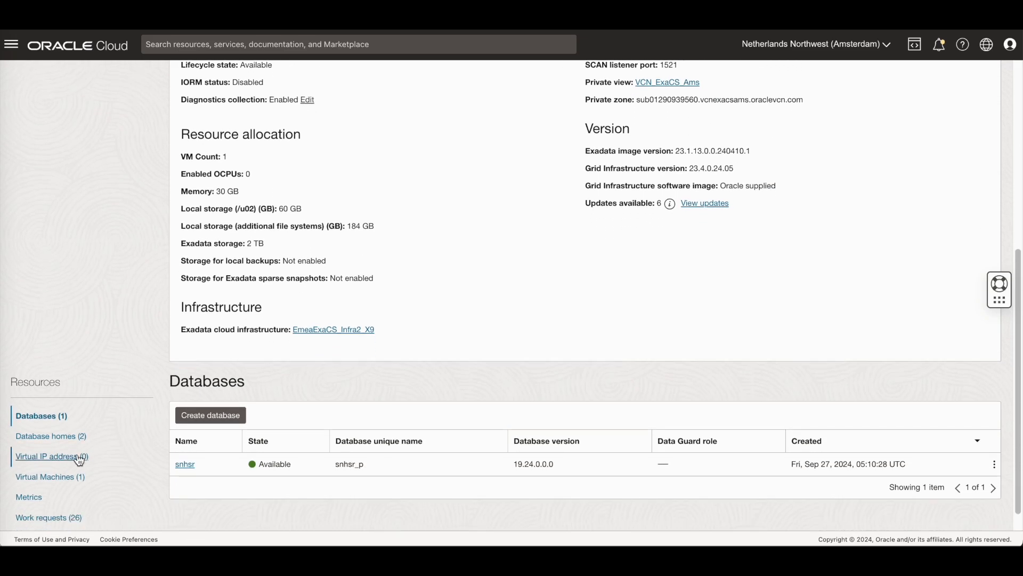
left_click(54, 477)
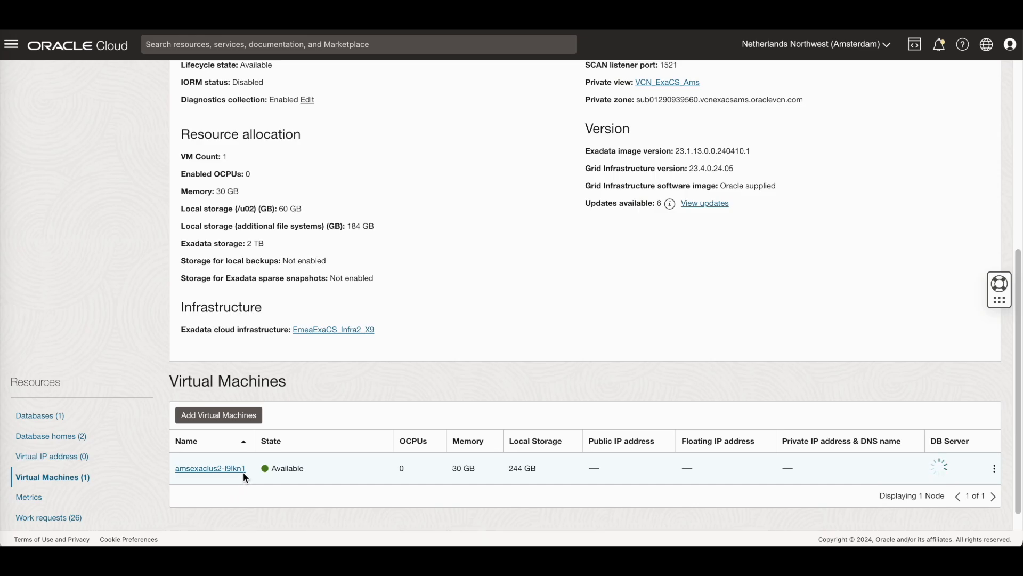
scroll(243, 472, "up", 3)
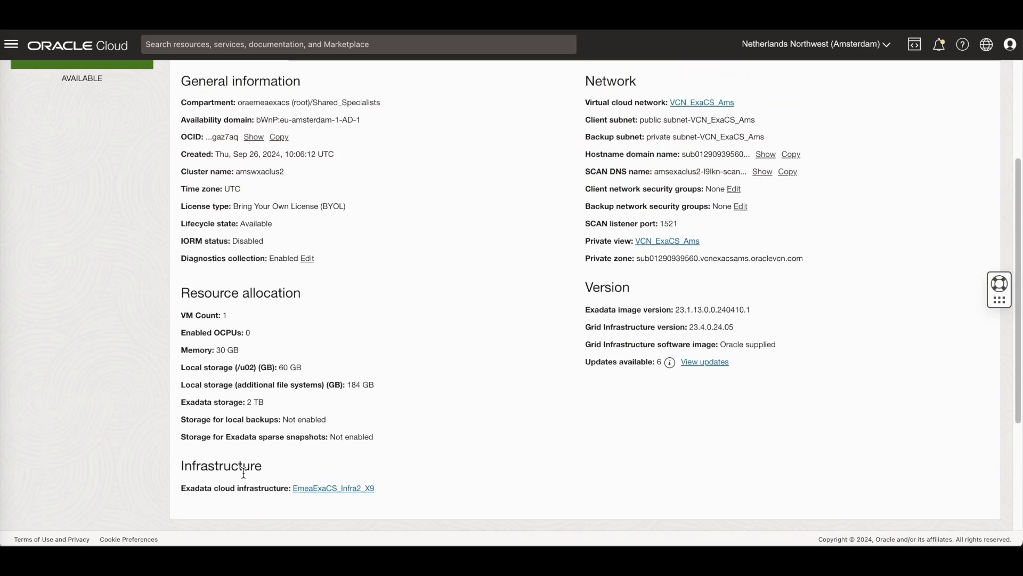
scroll(244, 472, "up", 3)
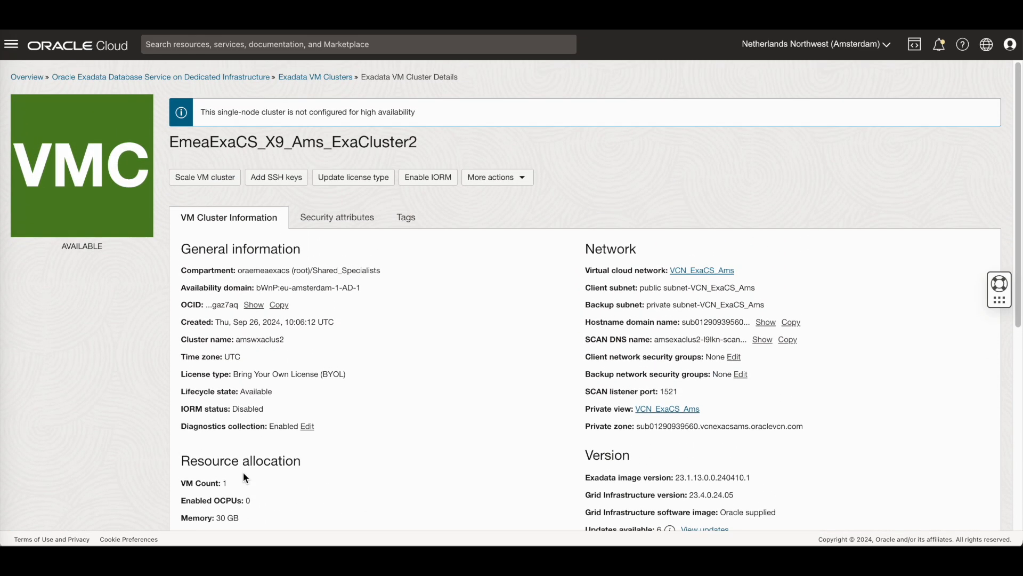